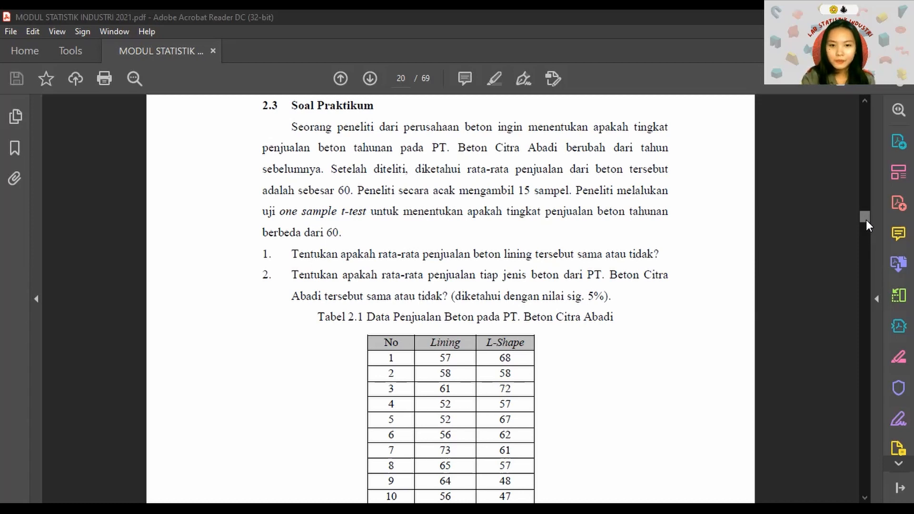
# Copy the Lining and L-Shape columns with their headers from the sales table in MODUL 2 fix.docx into Minitab columns C1 and C2
pyautogui.scroll(-3, 866, 219)
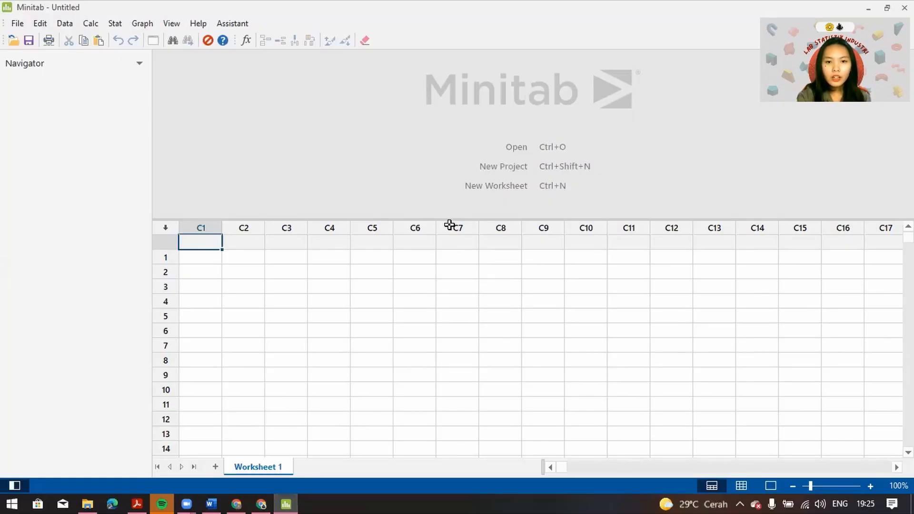
pyautogui.moveTo(212, 493)
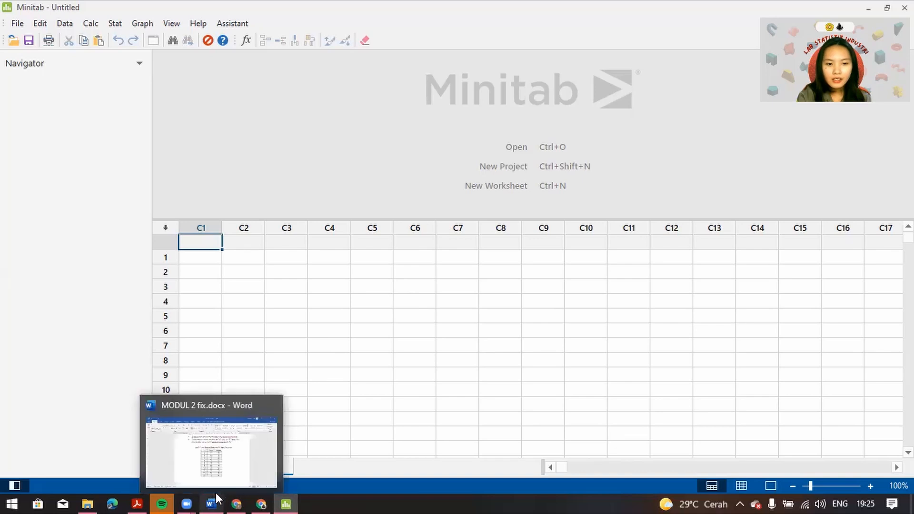
pyautogui.click(224, 469)
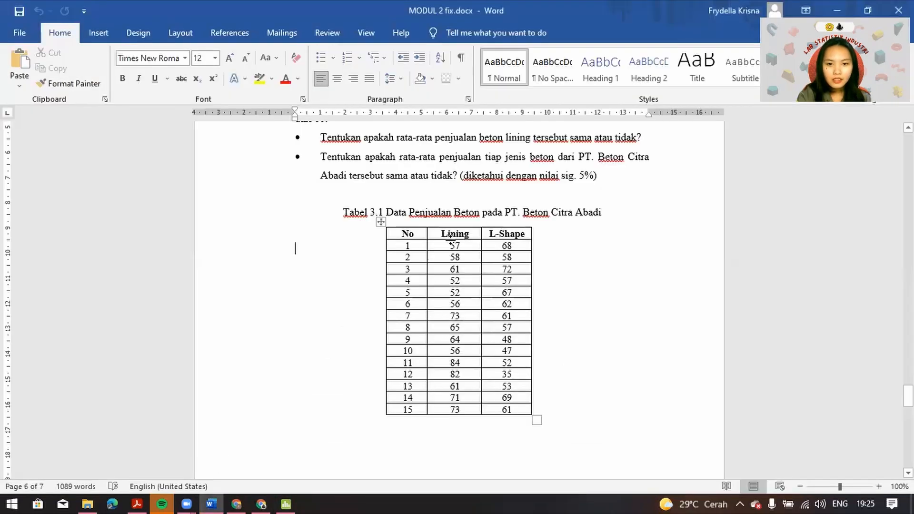
pyautogui.moveTo(451, 243); pyautogui.dragTo(499, 404)
pyautogui.hotkey('ctrl', 'c')
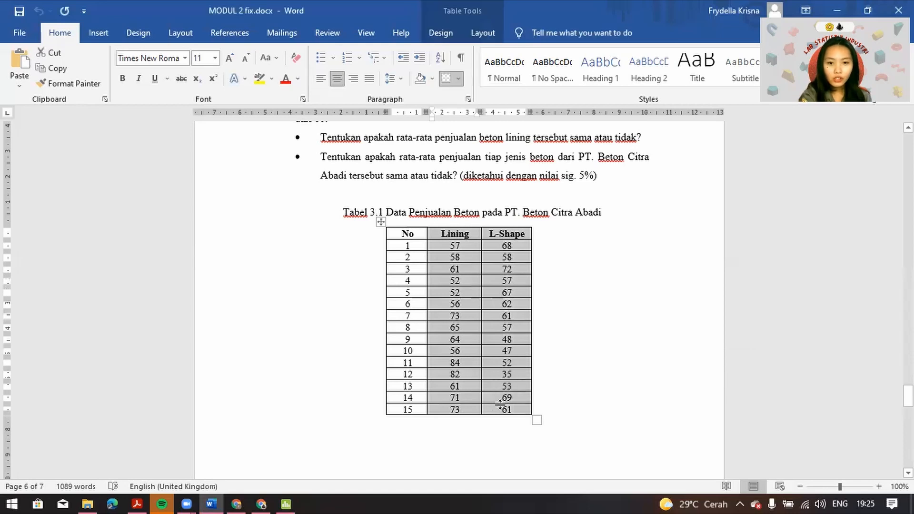
pyautogui.click(292, 495)
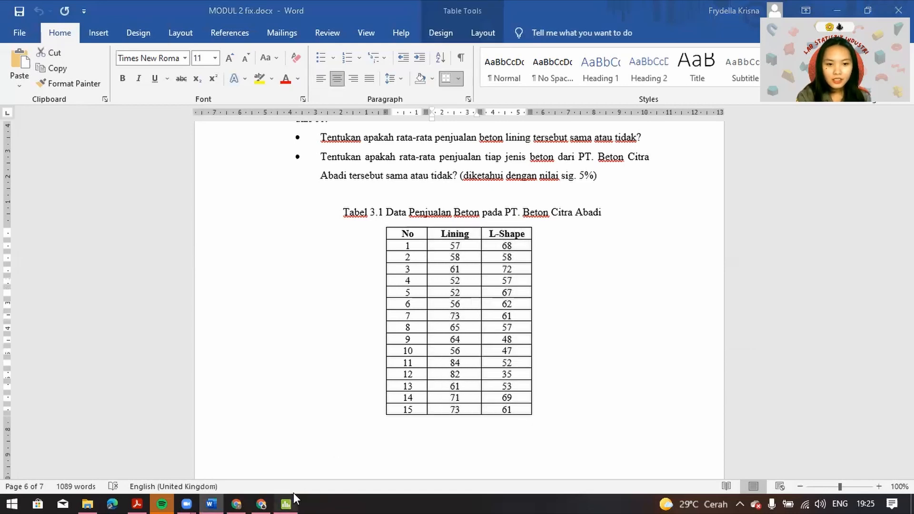
pyautogui.hotkey('ctrl', 'v')
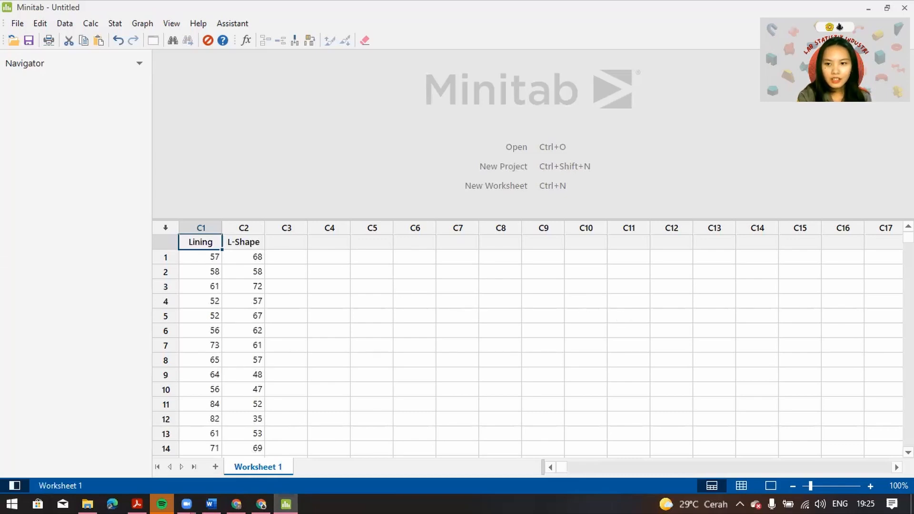
pyautogui.moveTo(908, 237); pyautogui.dragTo(908, 237)
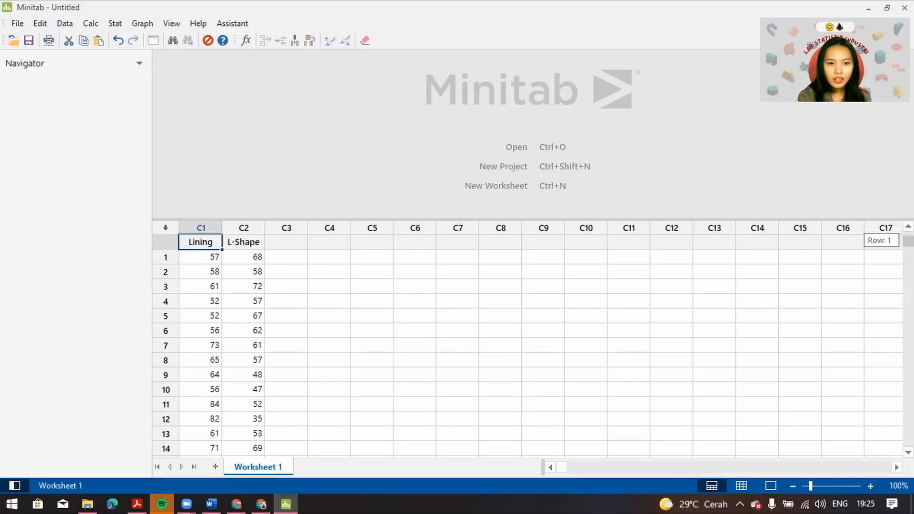
pyautogui.hotkey('alt', 'Tab')
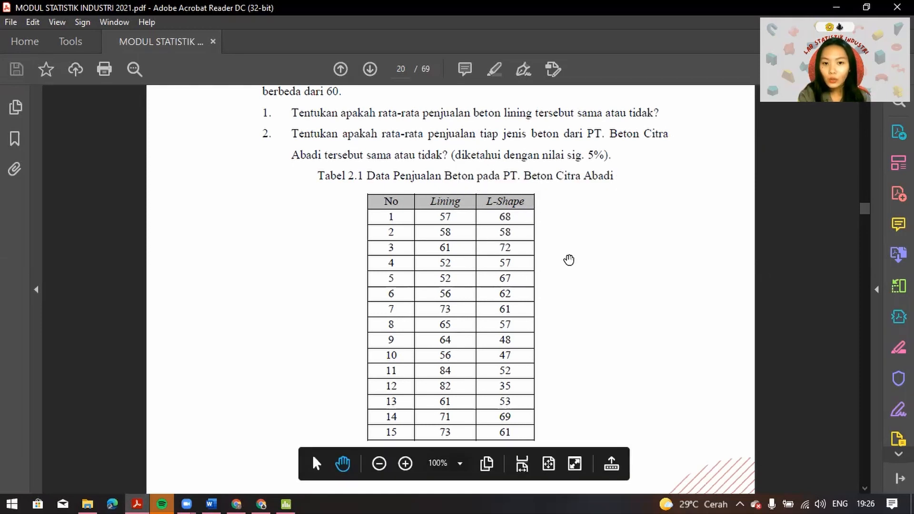
pyautogui.click(286, 501)
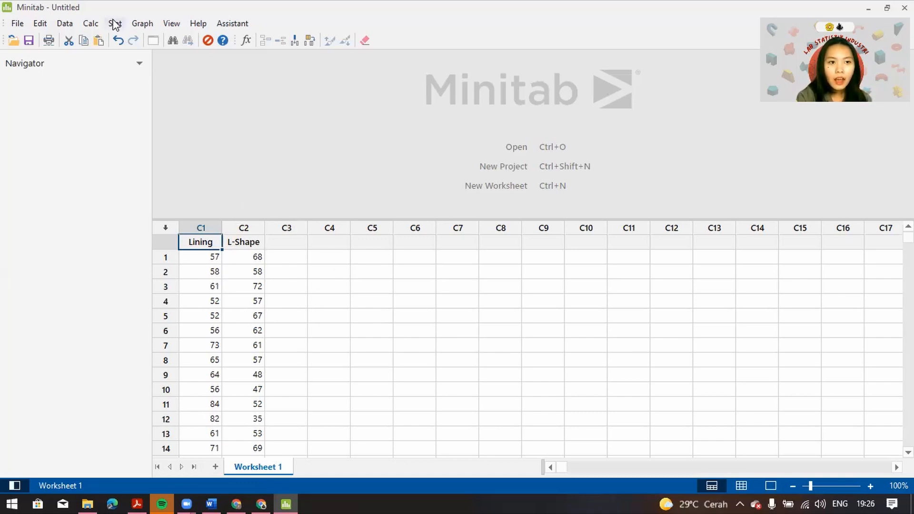
# Set up a 1-Sample t analysis with Lining and L-Shape as samples, using the option One or more samples, each in a column
pyautogui.click(116, 25)
pyautogui.moveTo(134, 40)
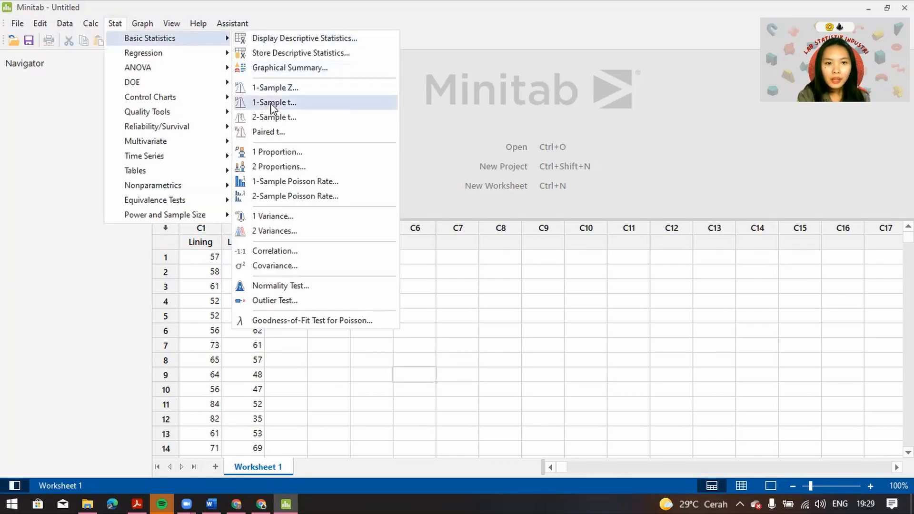
pyautogui.click(293, 102)
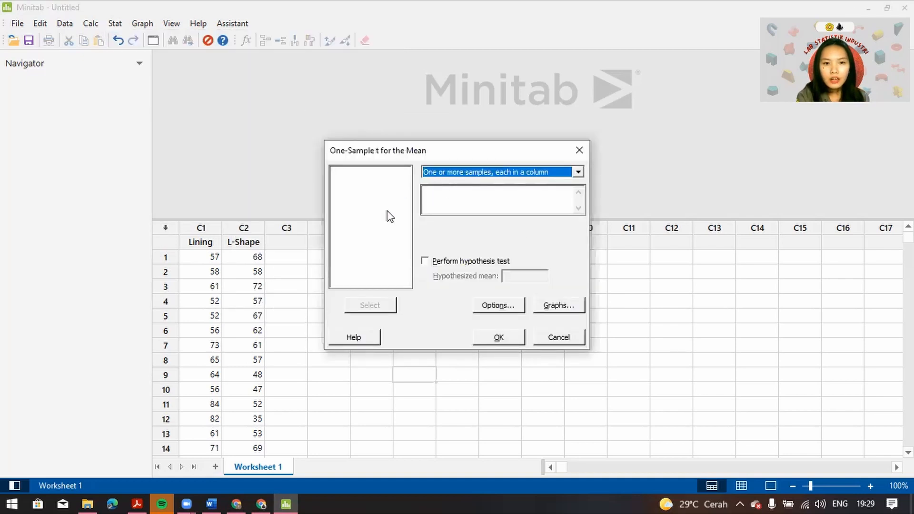
pyautogui.click(447, 199)
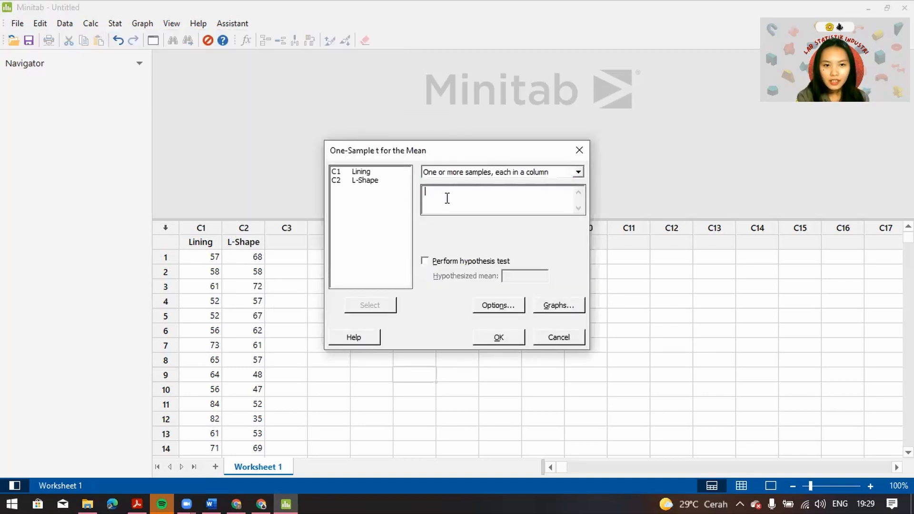
pyautogui.click(366, 172)
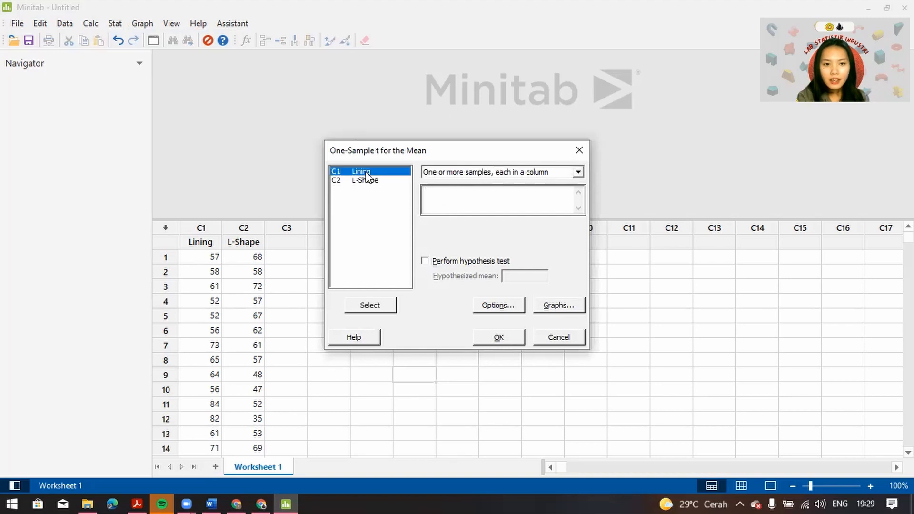
pyautogui.click(367, 306)
pyautogui.click(364, 182)
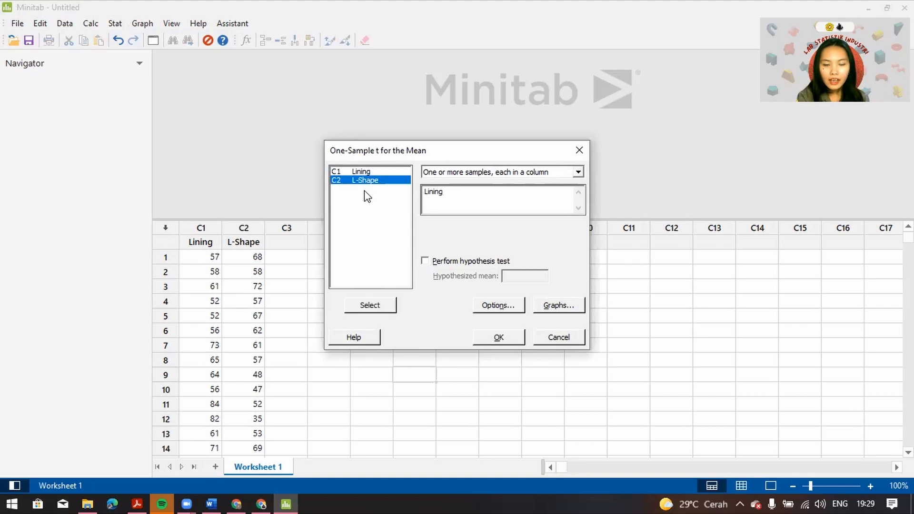
pyautogui.click(367, 305)
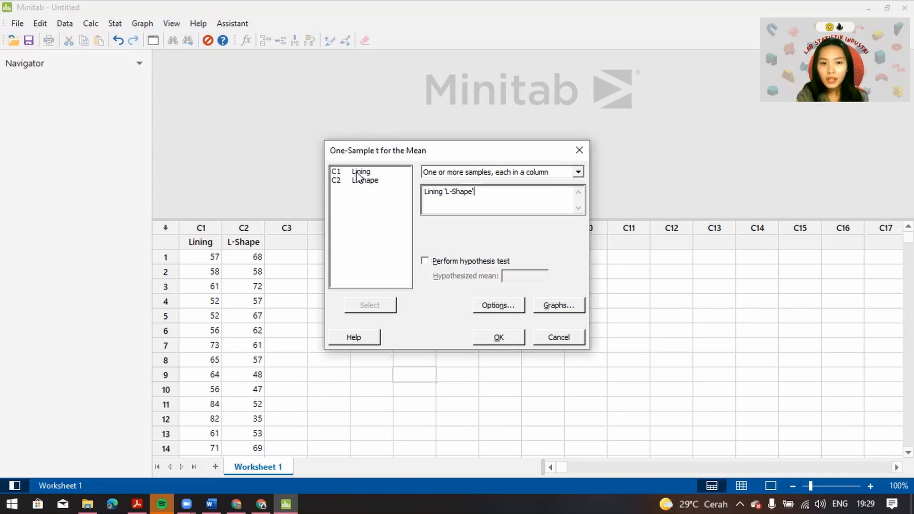
pyautogui.click(578, 172)
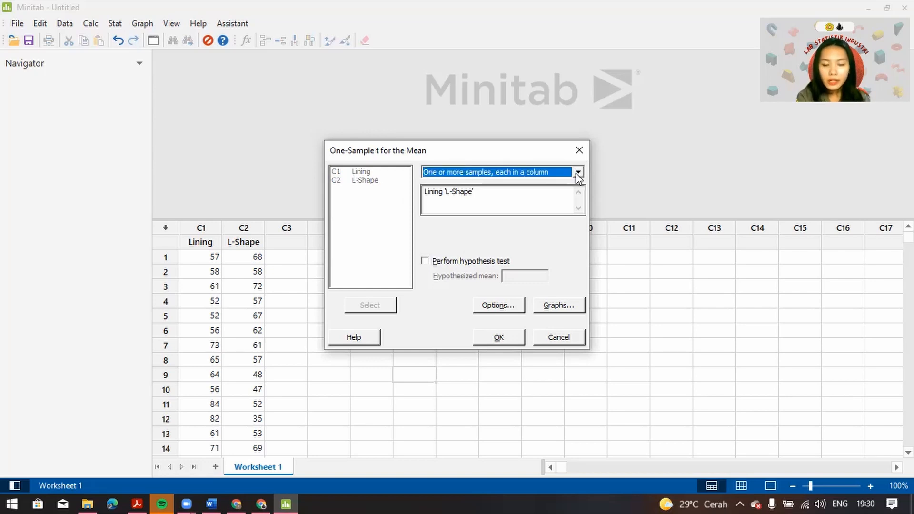
pyautogui.click(578, 173)
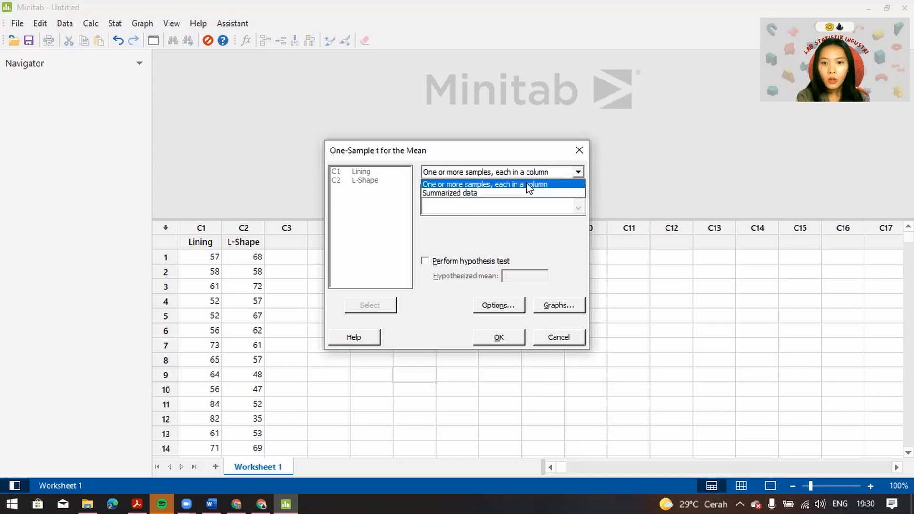
pyautogui.click(571, 184)
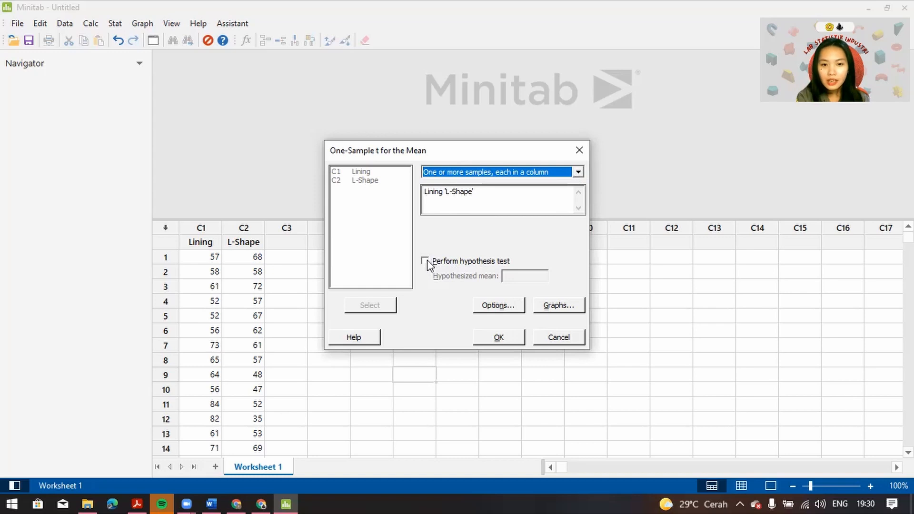
# Enable the hypothesis test and set the hypothesized mean to 60, as given in the practicum problem of the module PDF
pyautogui.click(425, 262)
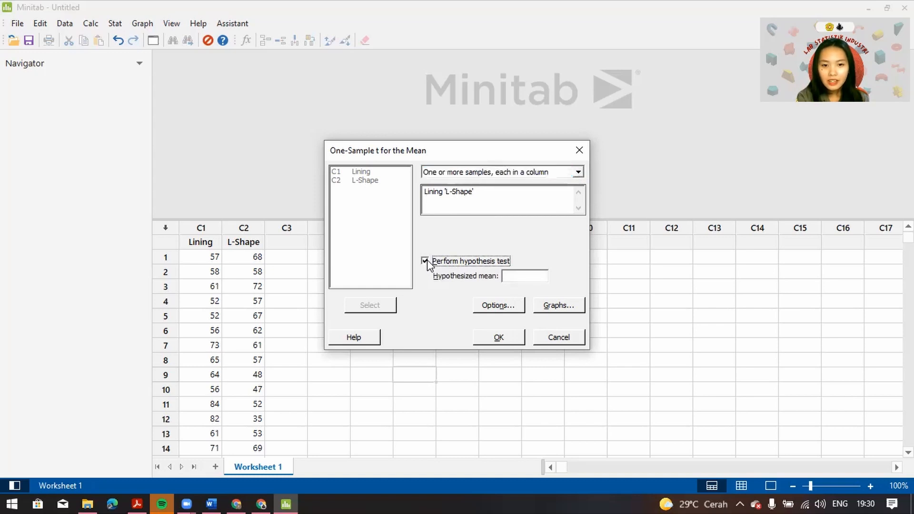
pyautogui.click(521, 275)
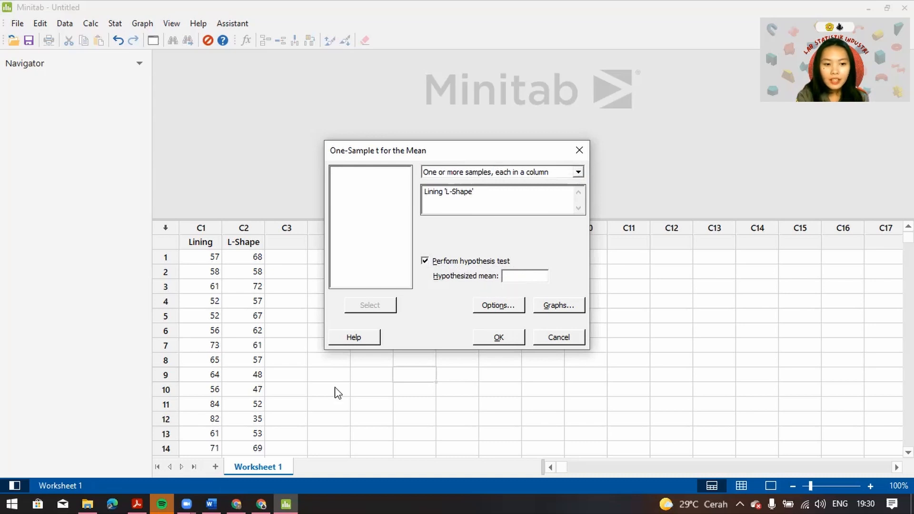
pyautogui.click(137, 503)
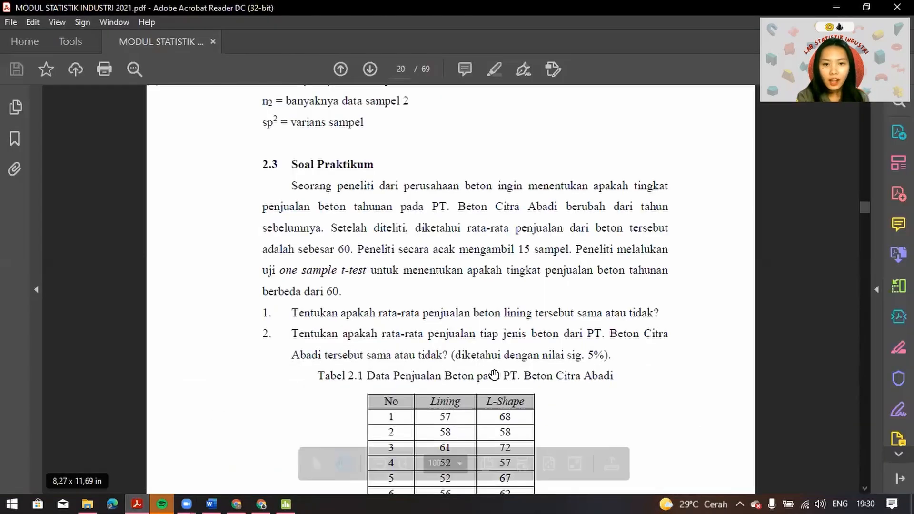
pyautogui.scroll(-2, 498, 320)
pyautogui.scroll(-1, 498, 292)
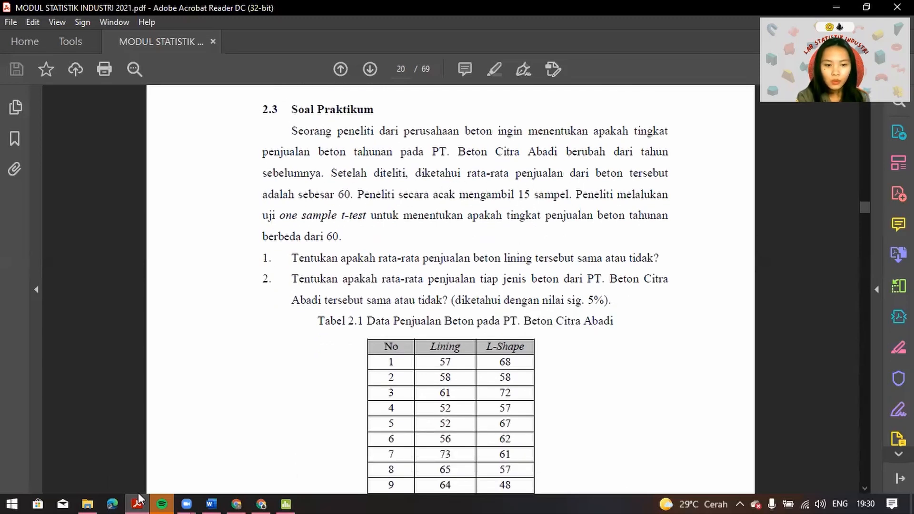
pyautogui.click(284, 501)
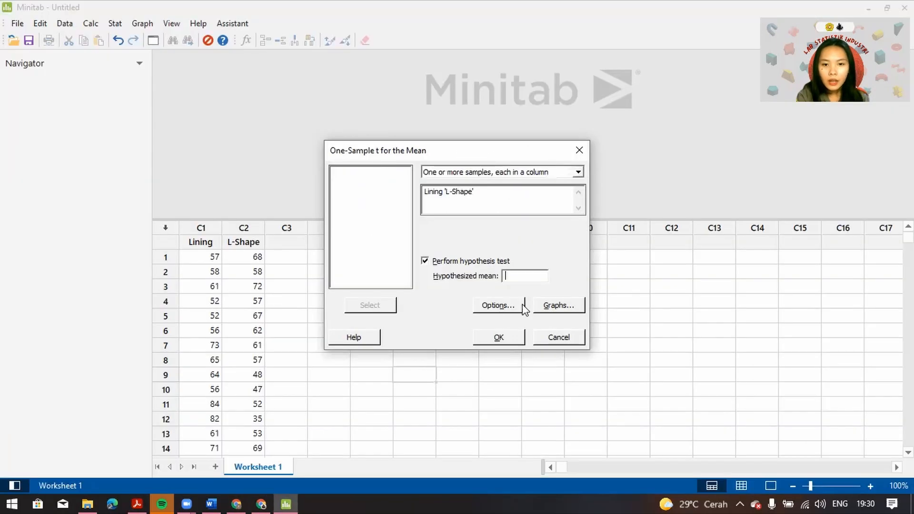
pyautogui.write('60')
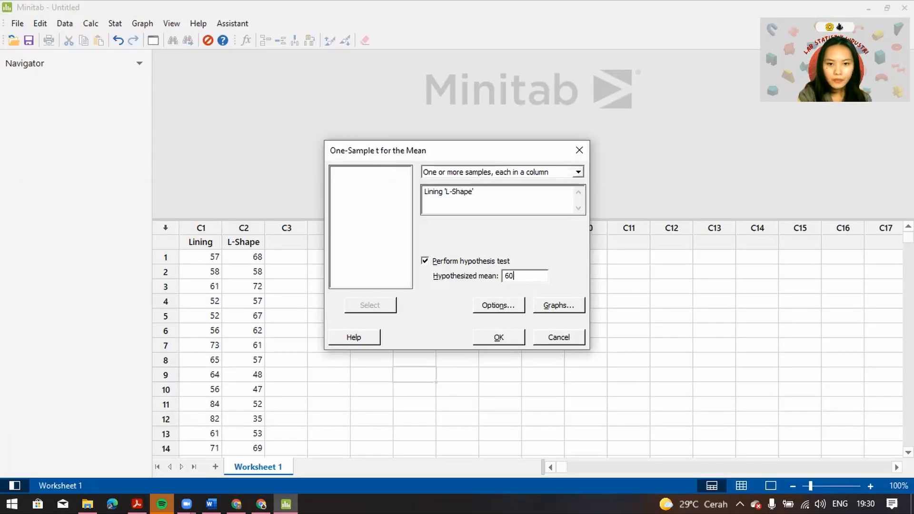
# Run the t-test at 95,0 confidence with the alternative Mean ≠ hypothesized mean, and enlarge the output area to view the full results
pyautogui.click(498, 306)
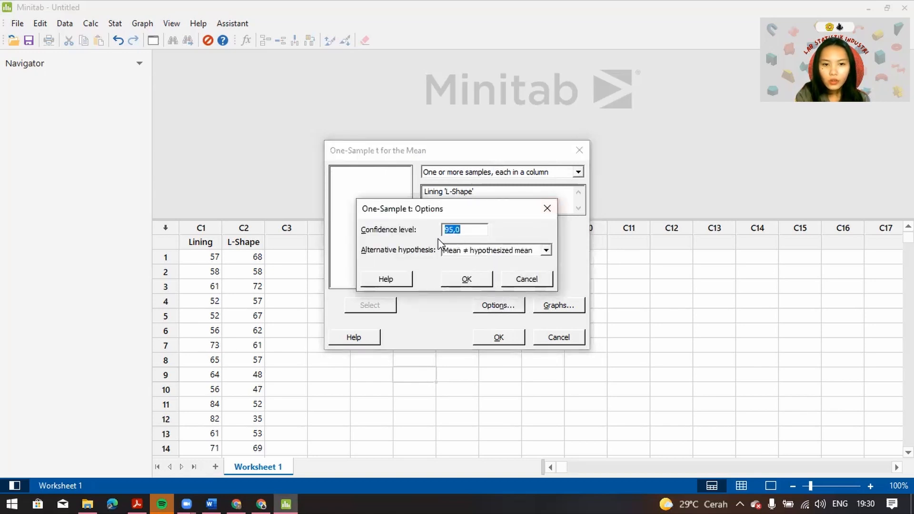
pyautogui.click(467, 230)
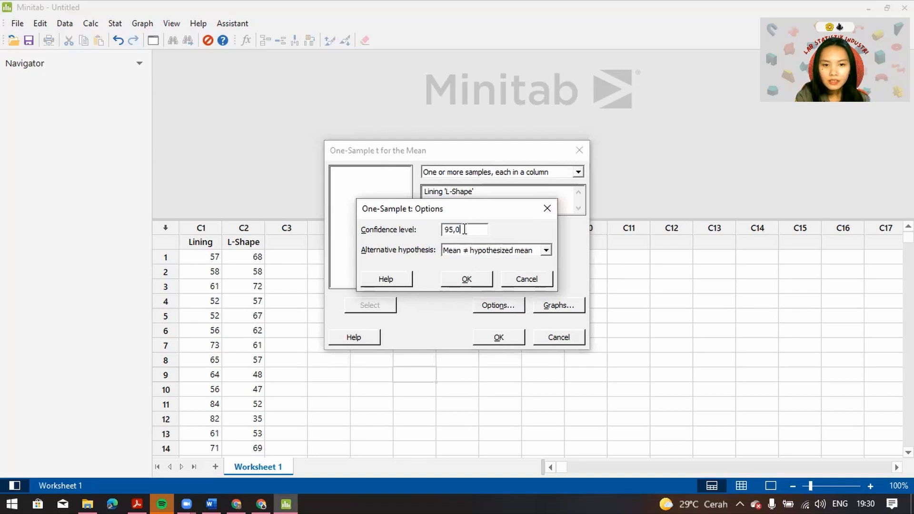
pyautogui.click(546, 251)
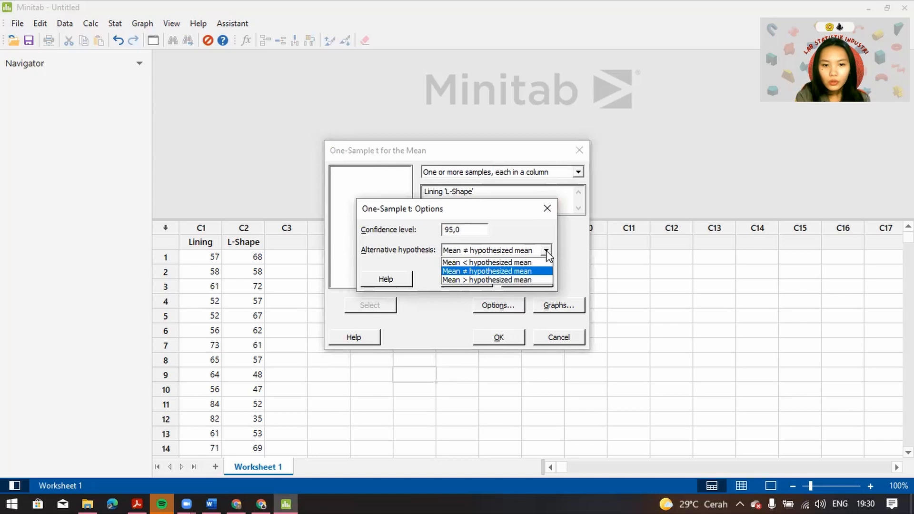
pyautogui.click(455, 272)
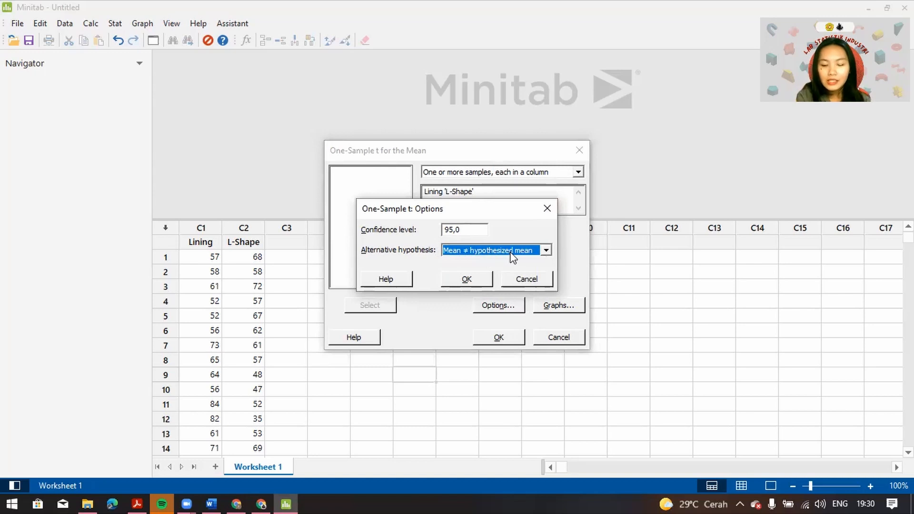
pyautogui.click(486, 279)
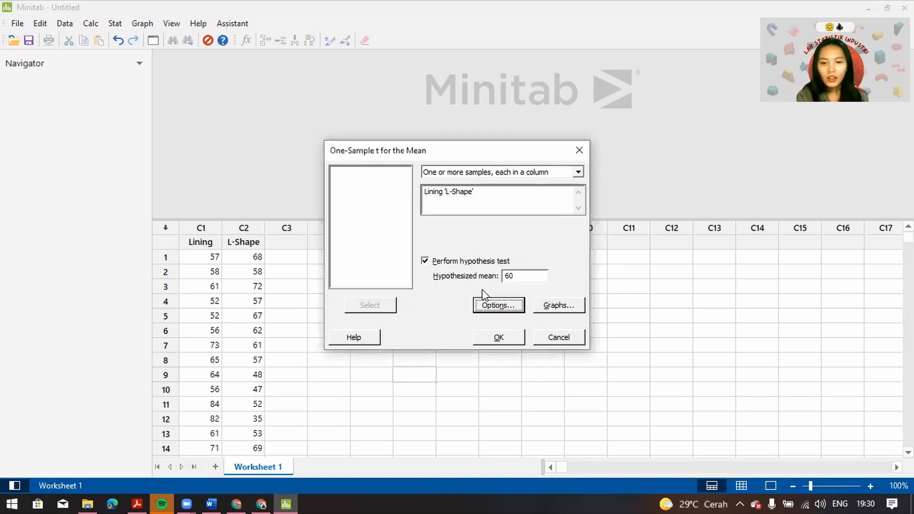
pyautogui.click(511, 338)
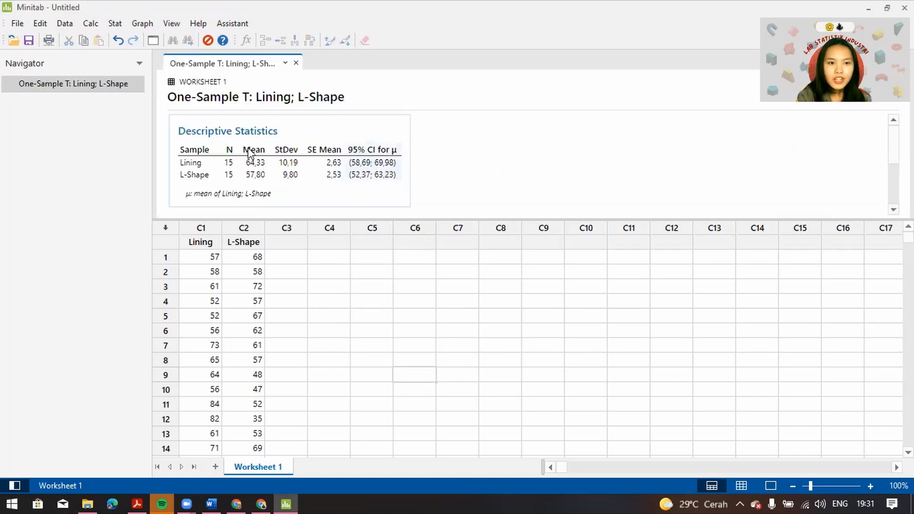
pyautogui.moveTo(343, 219); pyautogui.dragTo(347, 319)
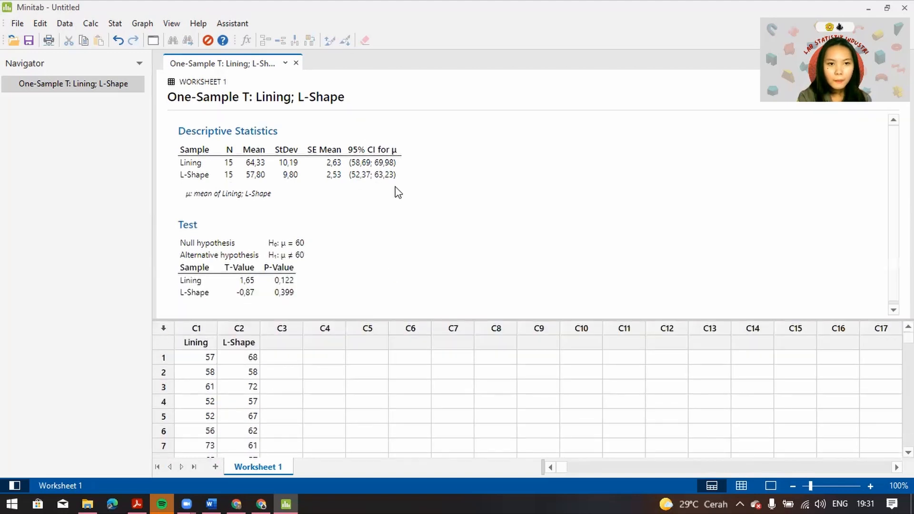
pyautogui.scroll(-1, 416, 264)
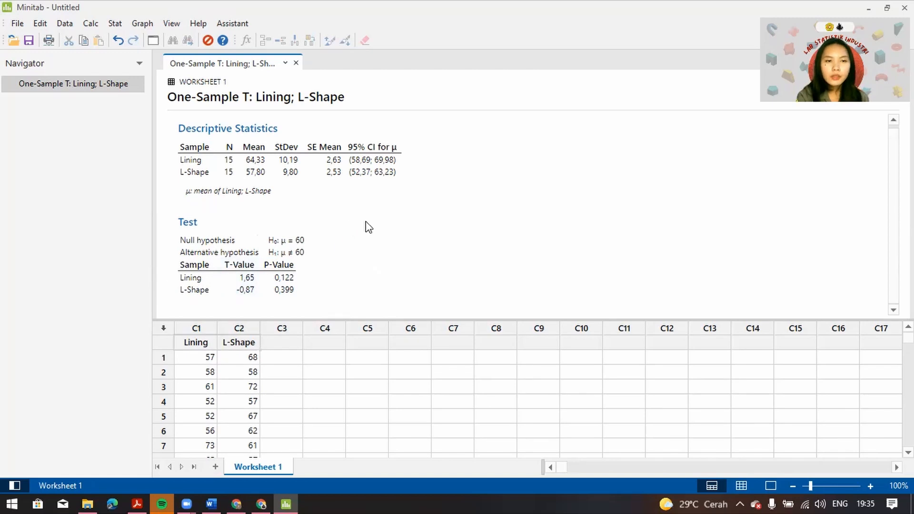
# Set up a t distribution calculation of the inverse cumulative probability with 14 degrees of freedom
pyautogui.click(95, 21)
pyautogui.moveTo(177, 198)
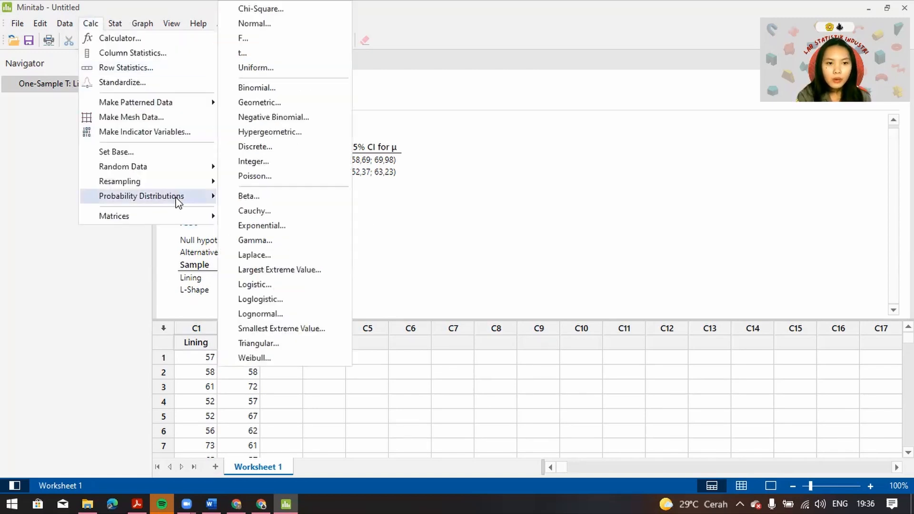
pyautogui.click(255, 54)
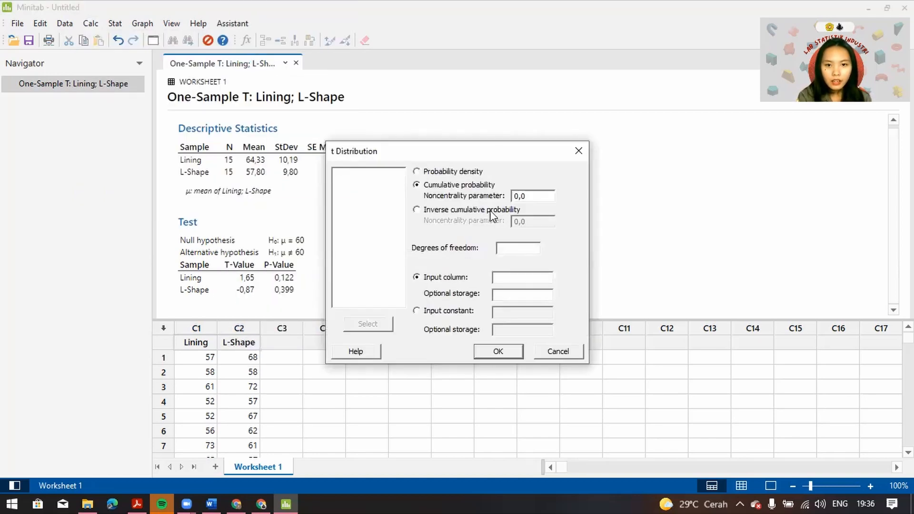
pyautogui.click(417, 211)
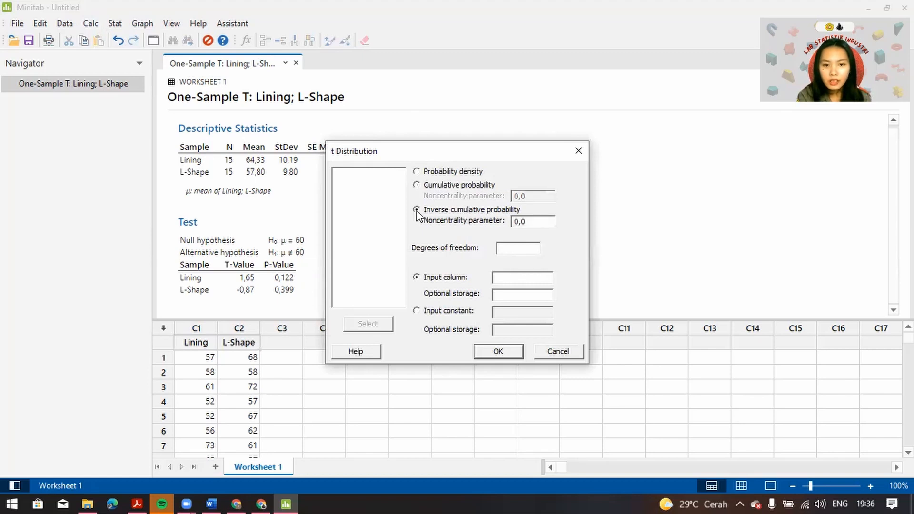
pyautogui.click(518, 249)
pyautogui.write('14')
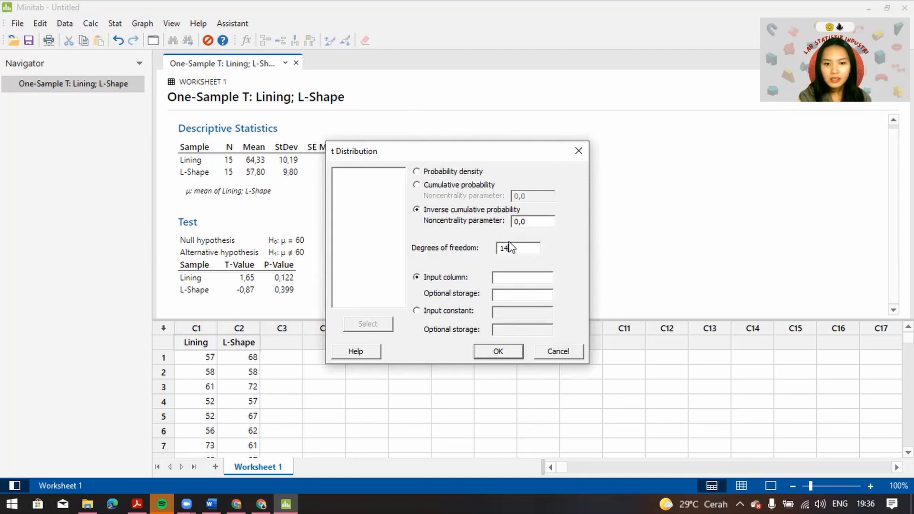
pyautogui.press('Tab')
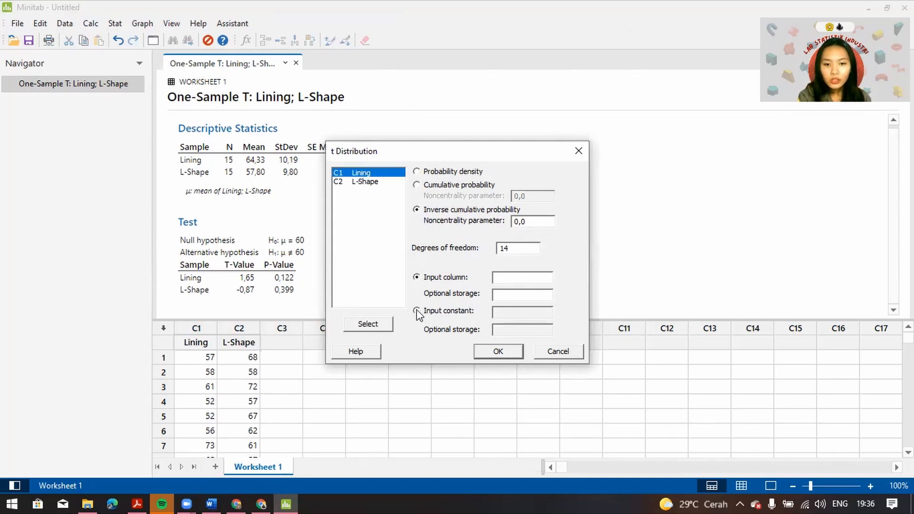
# Use 0,975 as the input constant, with a decimal comma, and calculate the critical t value
pyautogui.click(417, 312)
pyautogui.write('0.975')
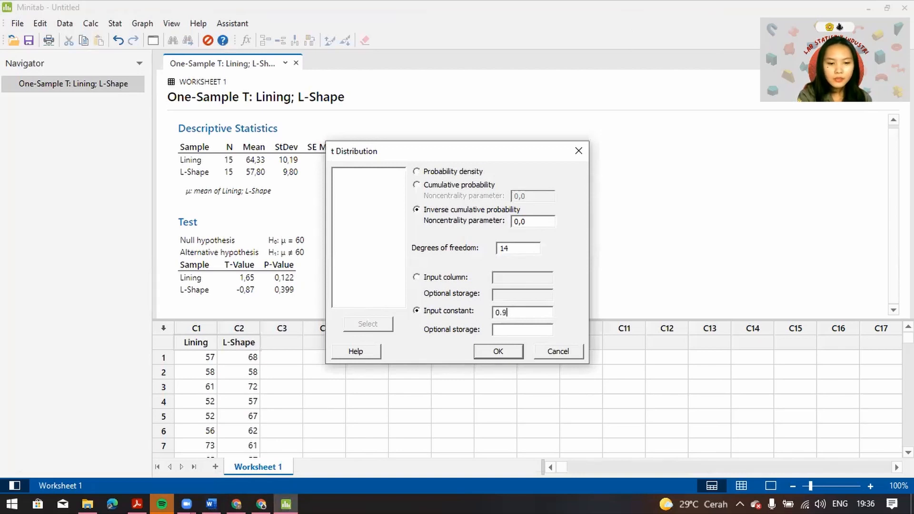
pyautogui.click(504, 314)
pyautogui.press('BackSpace')
pyautogui.write(',')
pyautogui.click(526, 312)
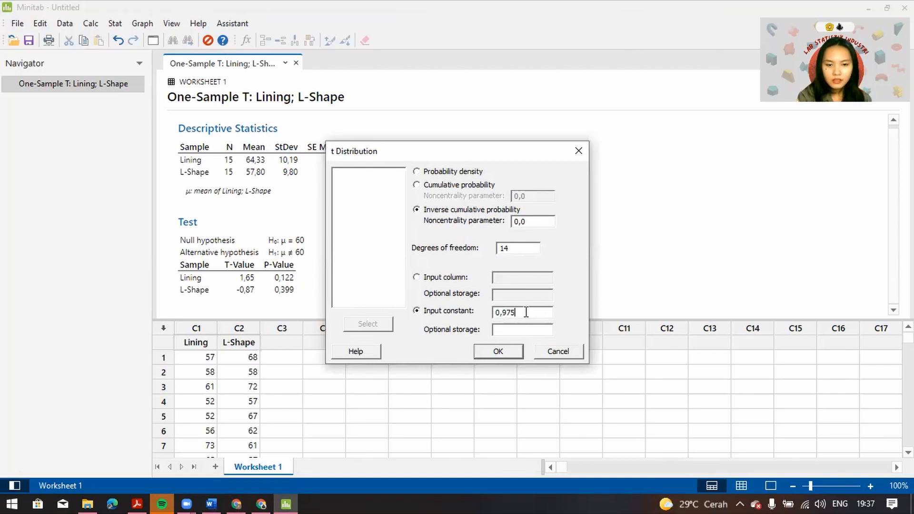
pyautogui.click(506, 353)
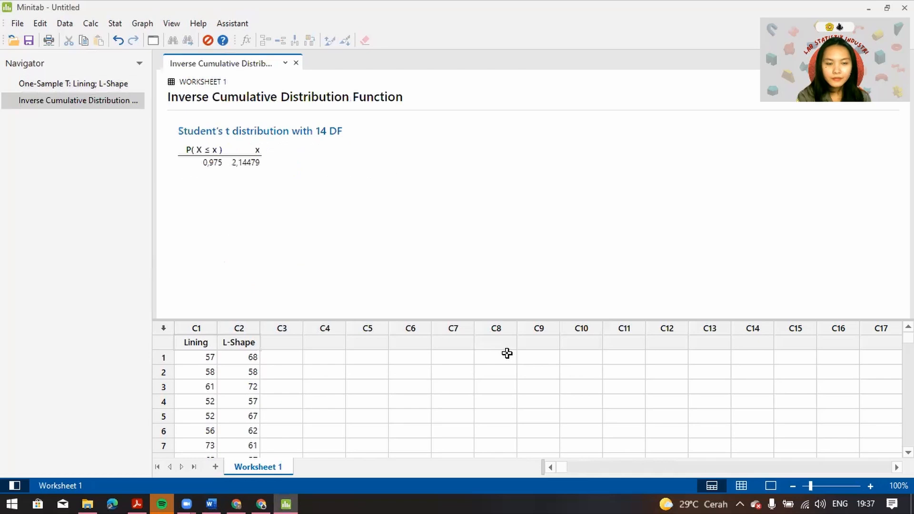
# Compare the T-Values of Lining and L-Shape in the One-Sample T output with the critical value in the Inverse Cumulative Distribution output
pyautogui.click(79, 84)
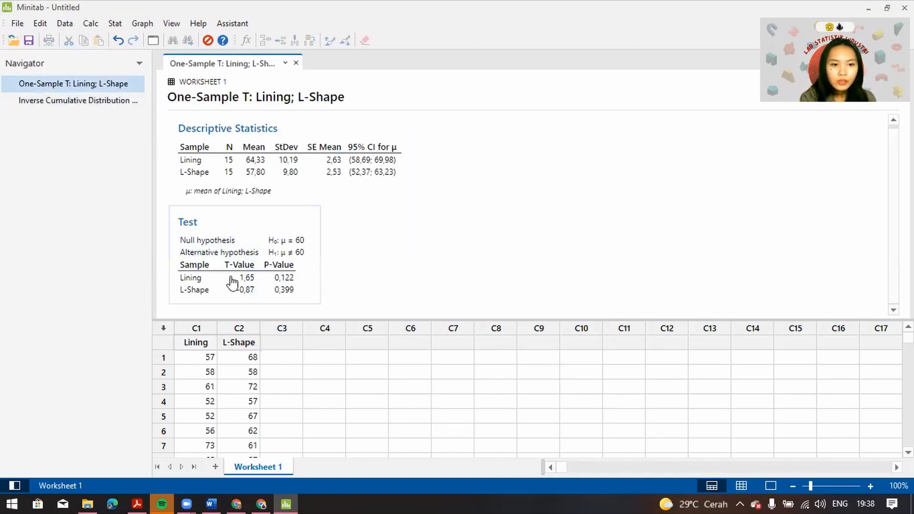
pyautogui.click(110, 103)
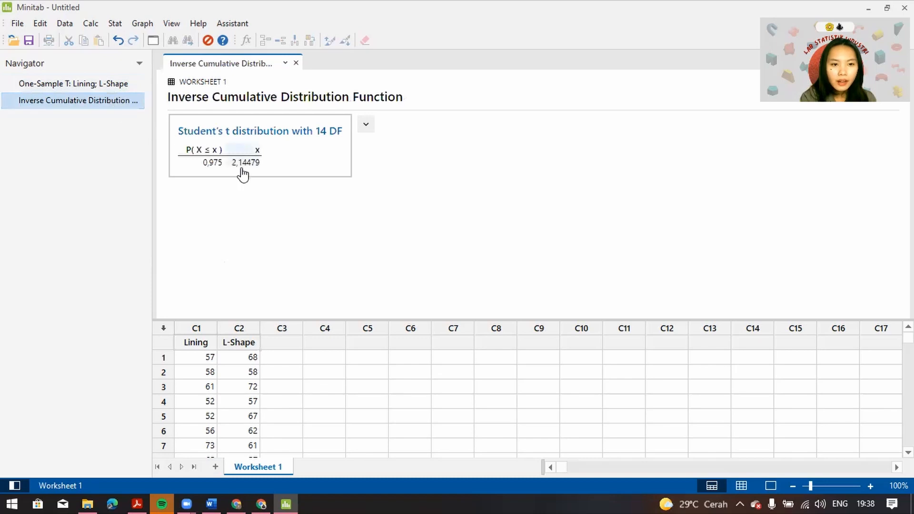
pyautogui.click(79, 84)
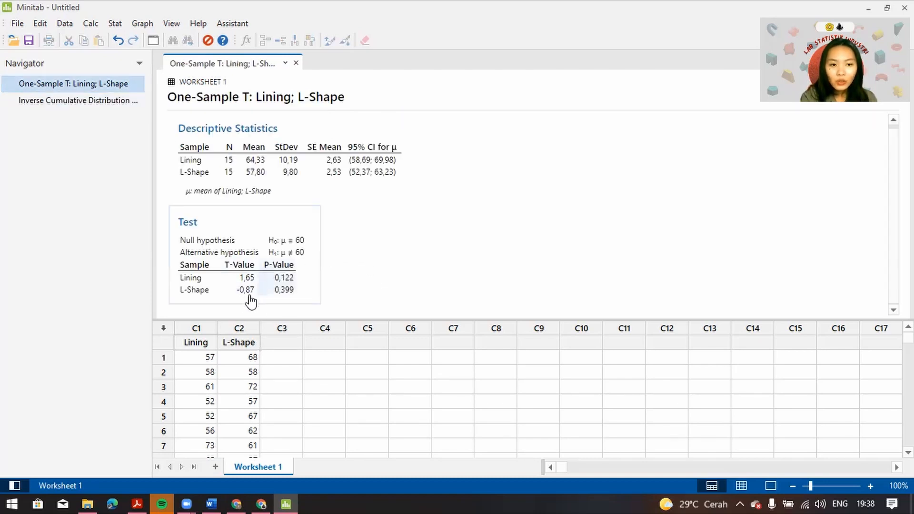
pyautogui.click(108, 100)
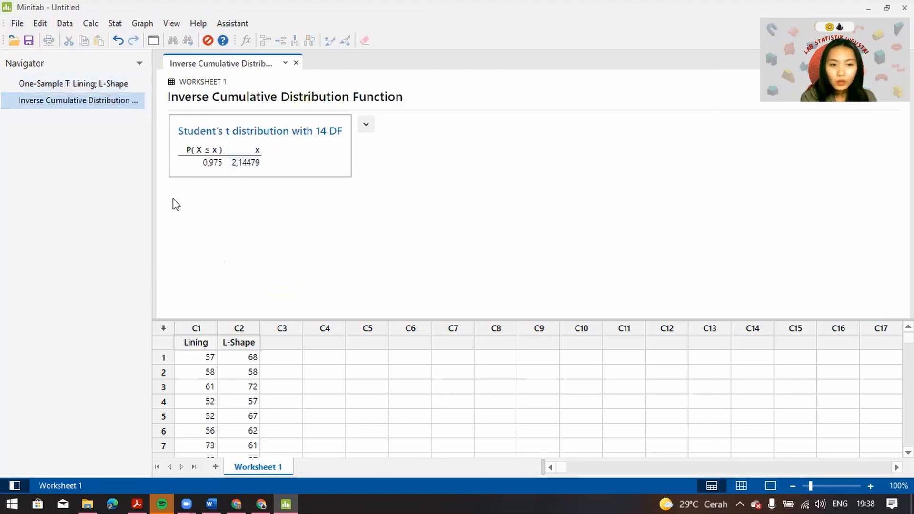
pyautogui.click(91, 85)
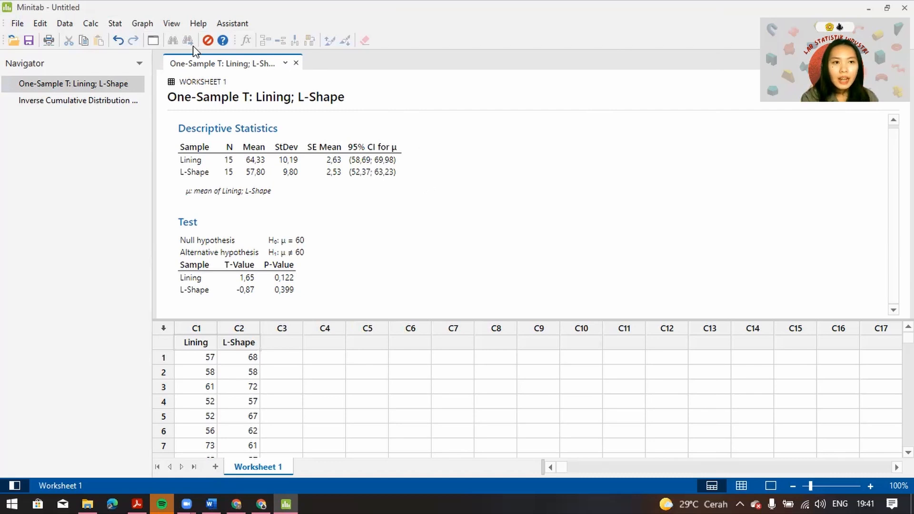
# Set up a 2 Variances test with each sample in its own column, using Lining as Sample 1 and L-Shape as Sample 2
pyautogui.click(115, 24)
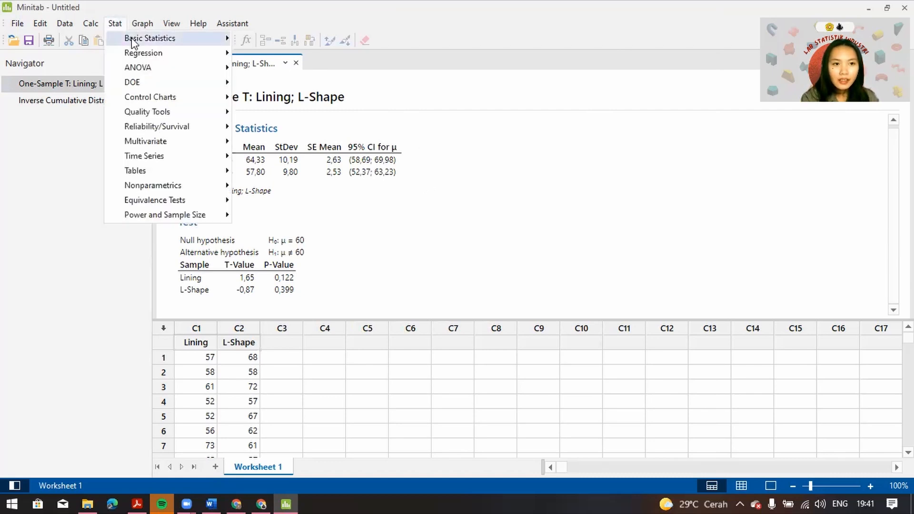
pyautogui.moveTo(134, 42)
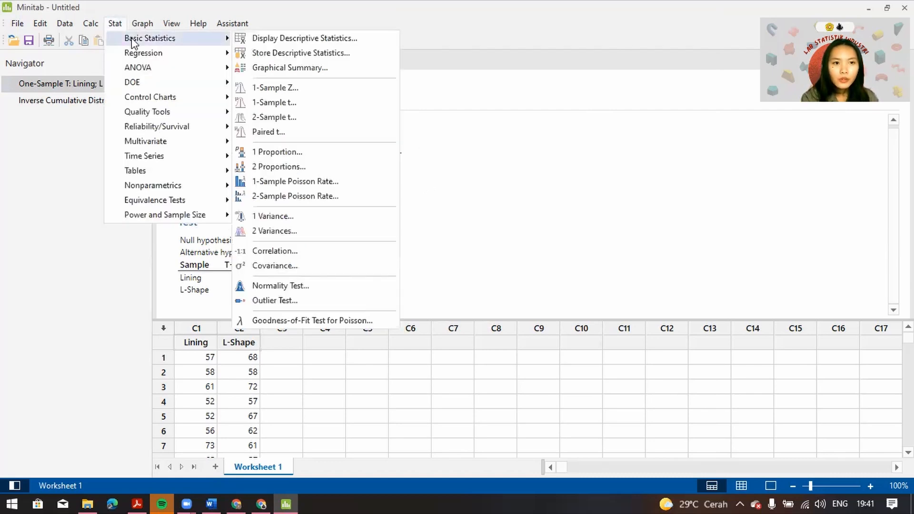
pyautogui.click(278, 233)
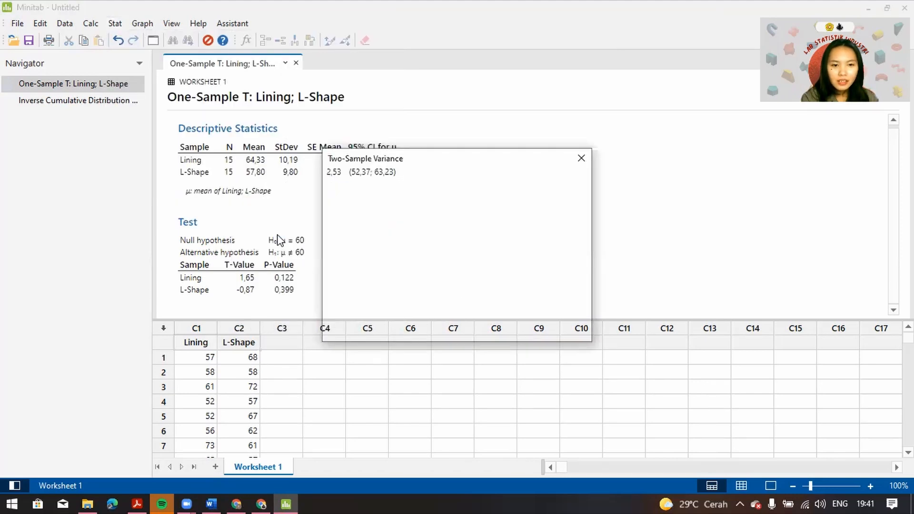
pyautogui.click(581, 179)
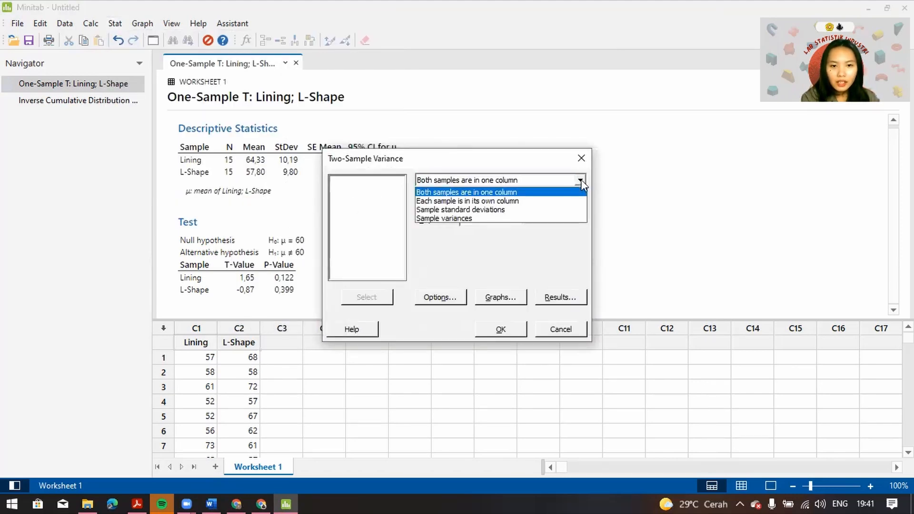
pyautogui.click(518, 202)
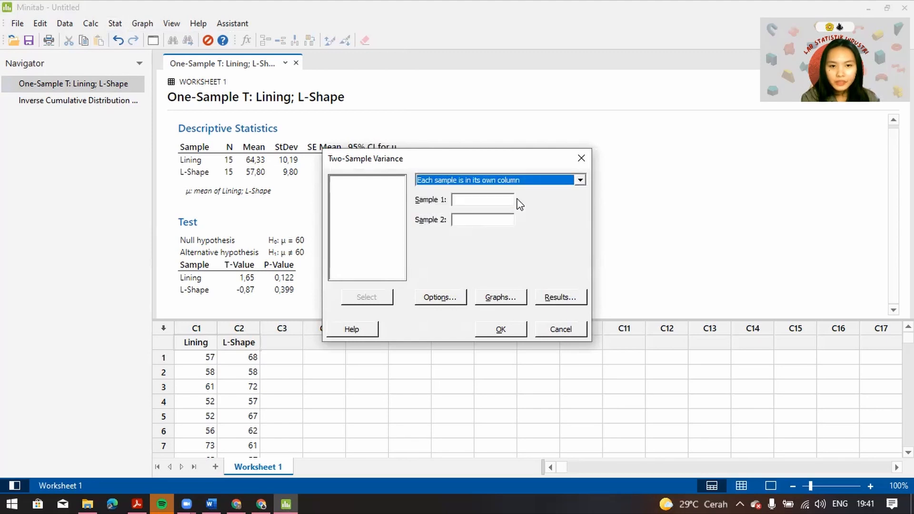
pyautogui.click(490, 199)
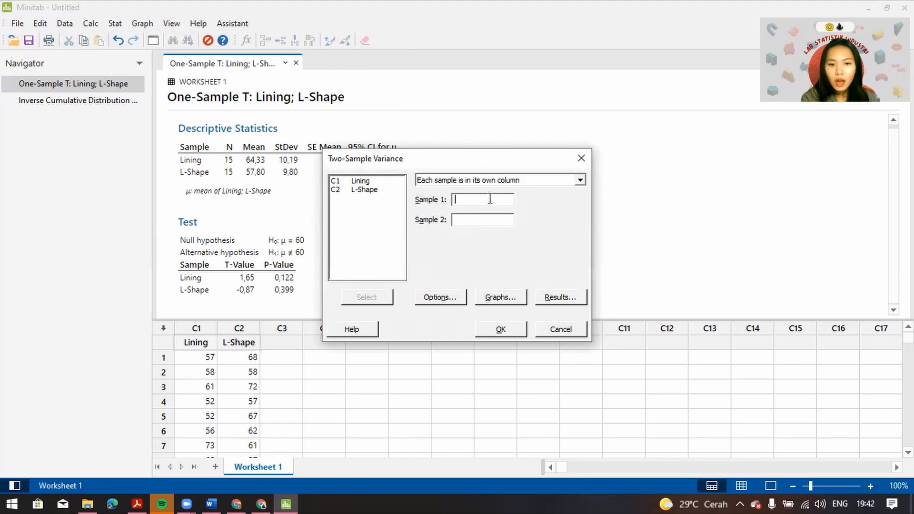
pyautogui.click(359, 181)
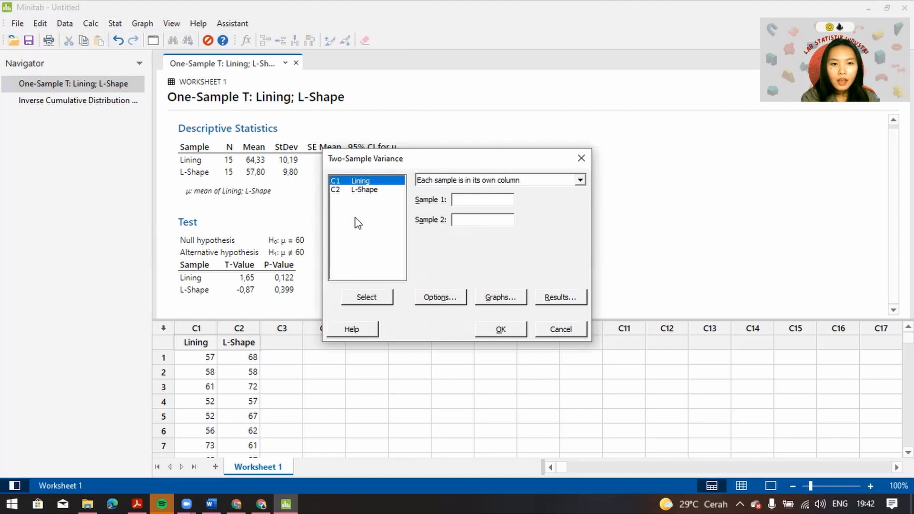
pyautogui.click(367, 300)
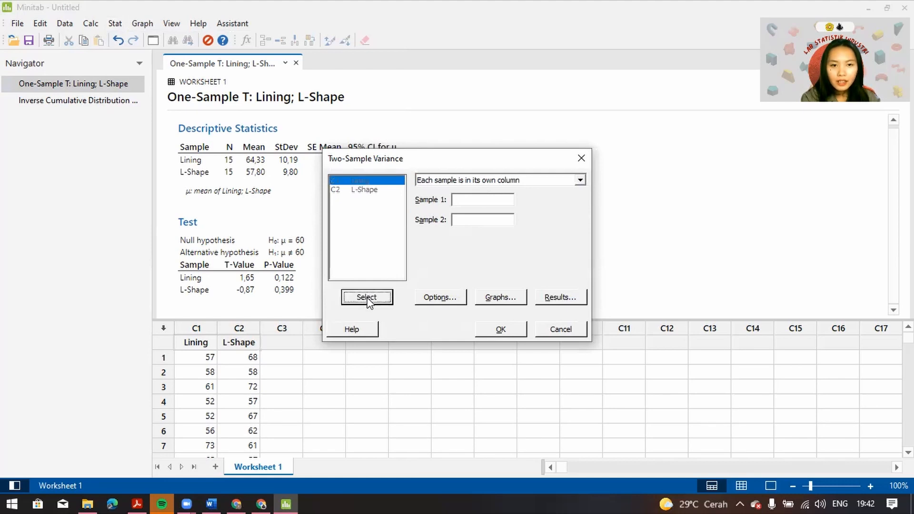
pyautogui.click(372, 191)
pyautogui.click(372, 298)
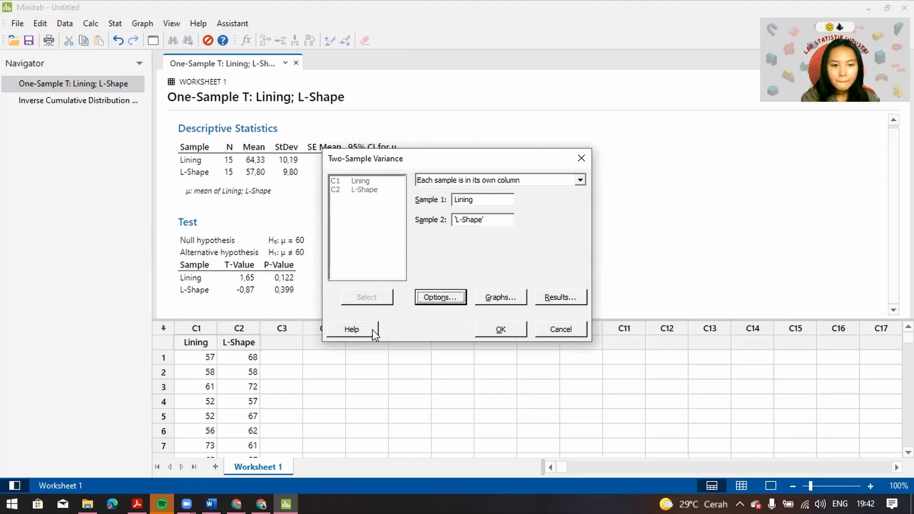
# Run the two-variance test based on normal distribution, with confidence level 95,0, hypothesized ratio 1 and alternative Ratio ≠ hypothesized ratio
pyautogui.click(439, 298)
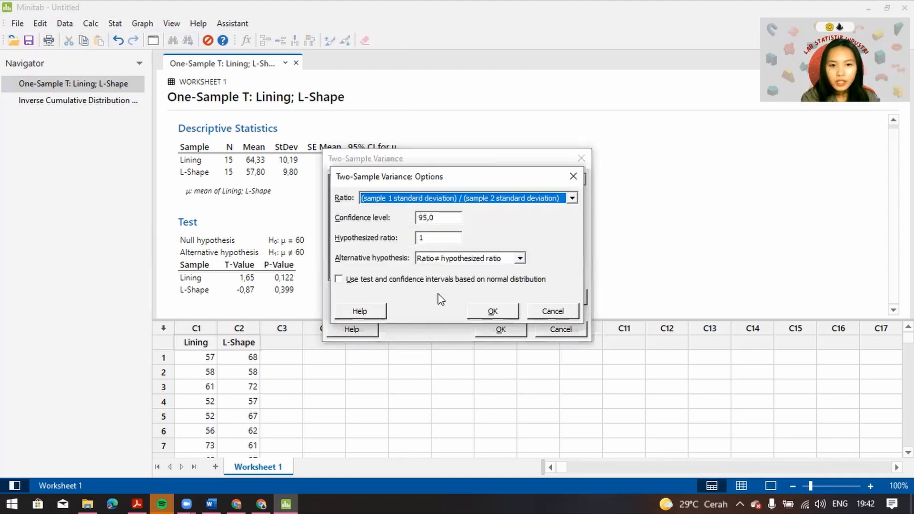
pyautogui.click(439, 218)
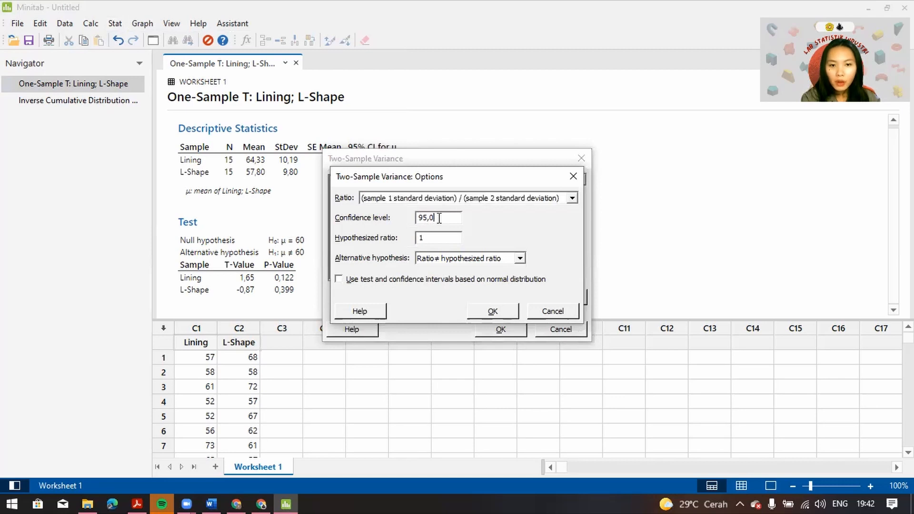
pyautogui.click(429, 239)
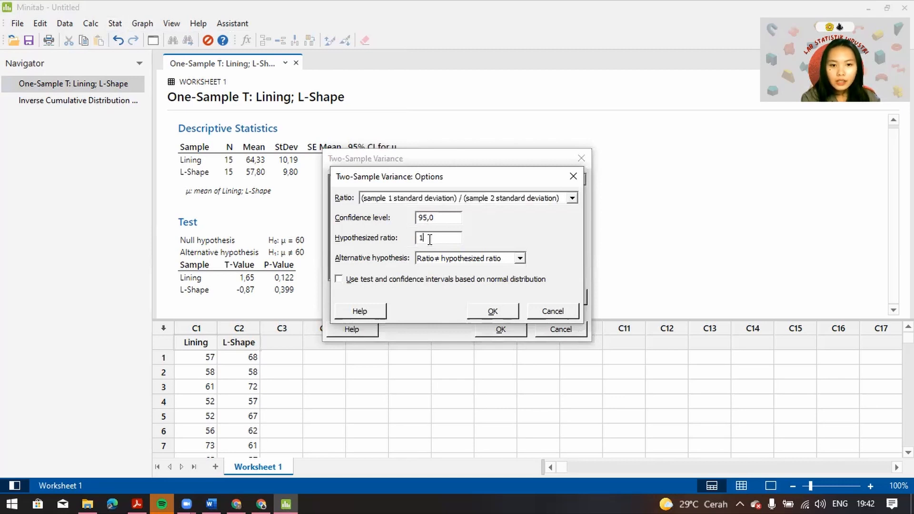
pyautogui.click(340, 280)
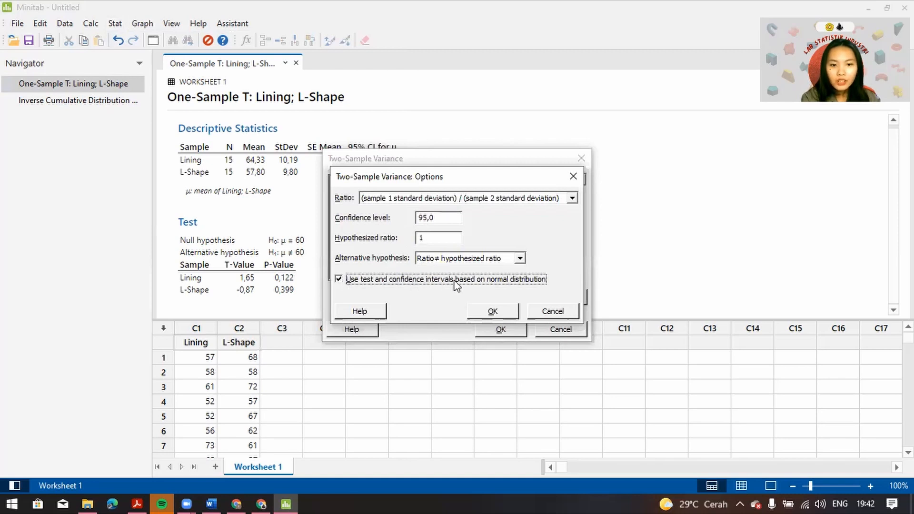
pyautogui.click(498, 312)
pyautogui.click(498, 332)
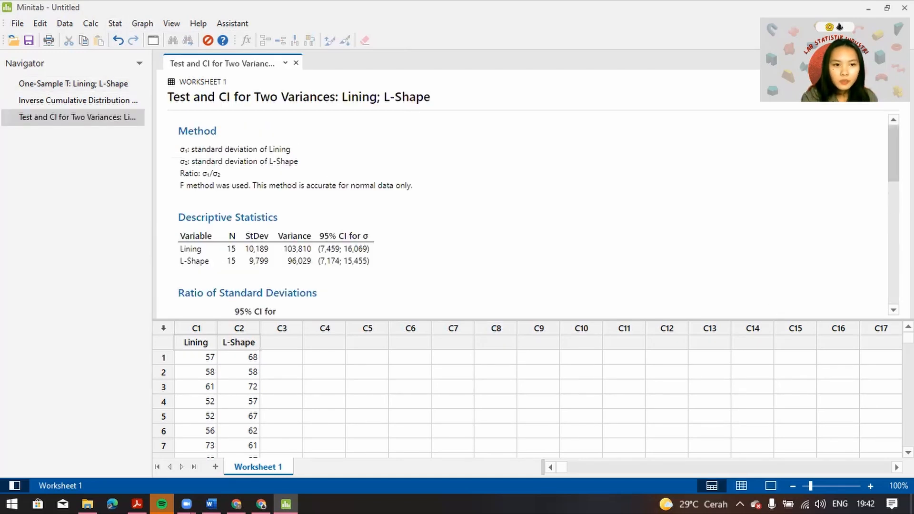
# Examine the descriptive statistics, ratio of standard deviations and F-test results in the two-variance output for Lining and L-Shape
pyautogui.scroll(-5, 539, 206)
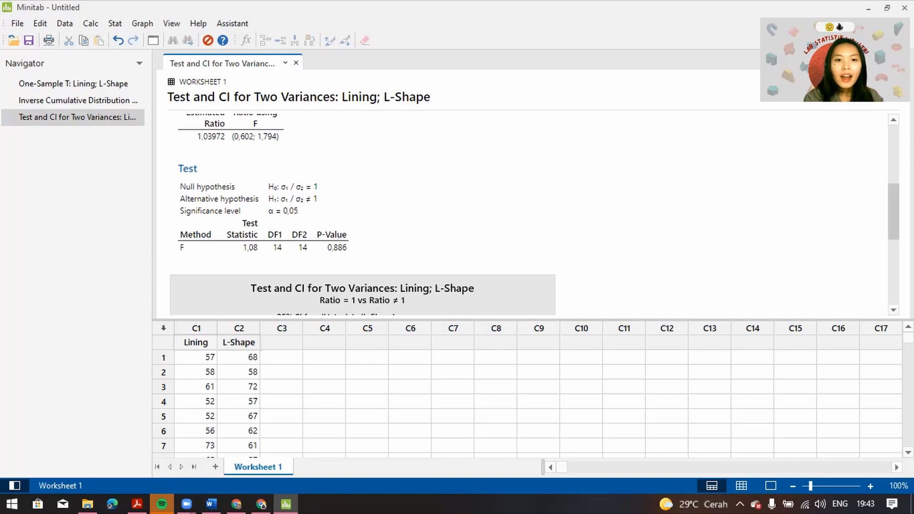
pyautogui.scroll(3, 524, 215)
pyautogui.scroll(-1, 523, 214)
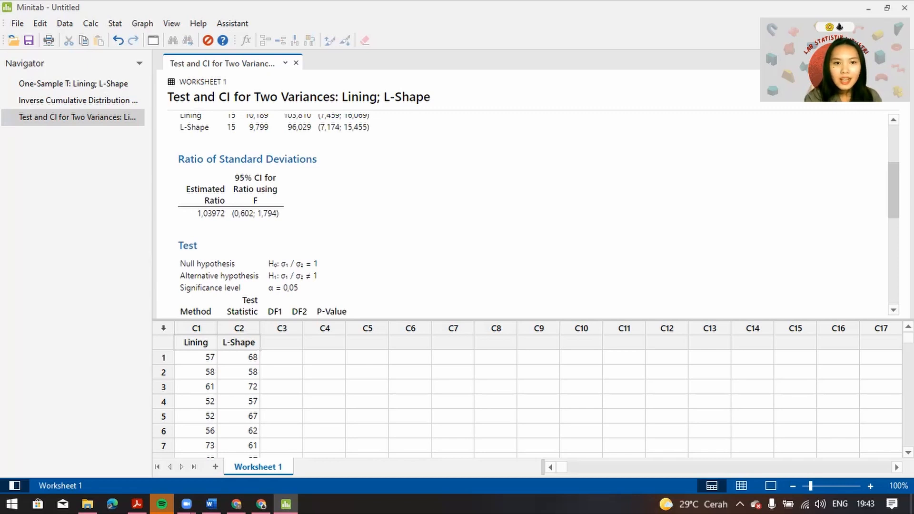
pyautogui.scroll(-2, 614, 207)
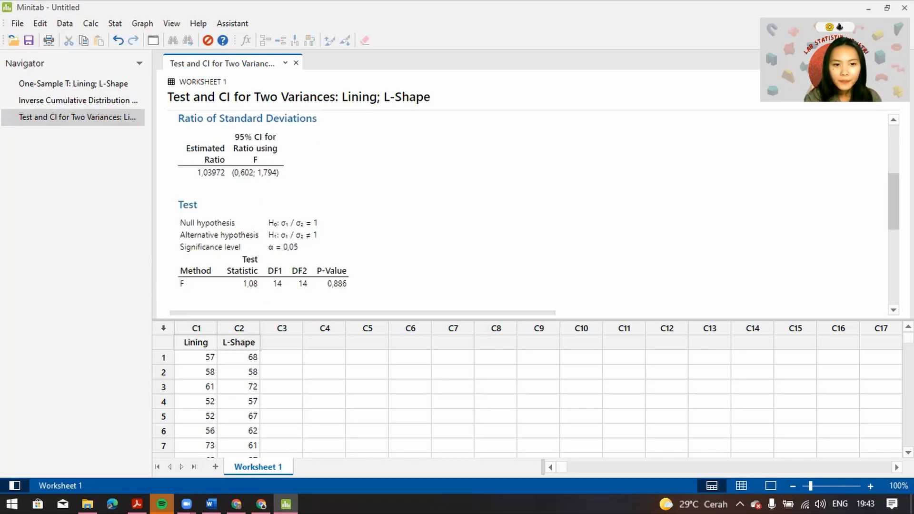
pyautogui.scroll(5, 614, 208)
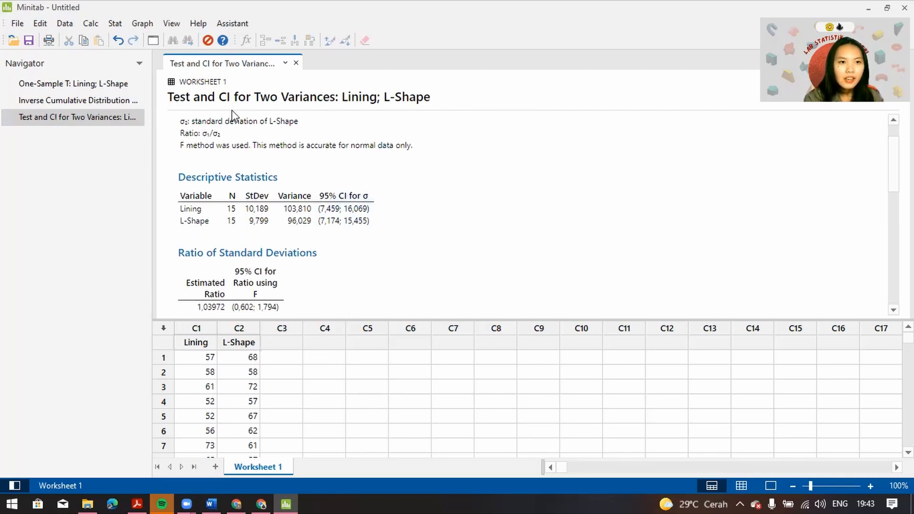
# Set up a 2-Sample t test with each sample in its own column, using Lining as Sample 1 and L-Shape as Sample 2
pyautogui.click(116, 25)
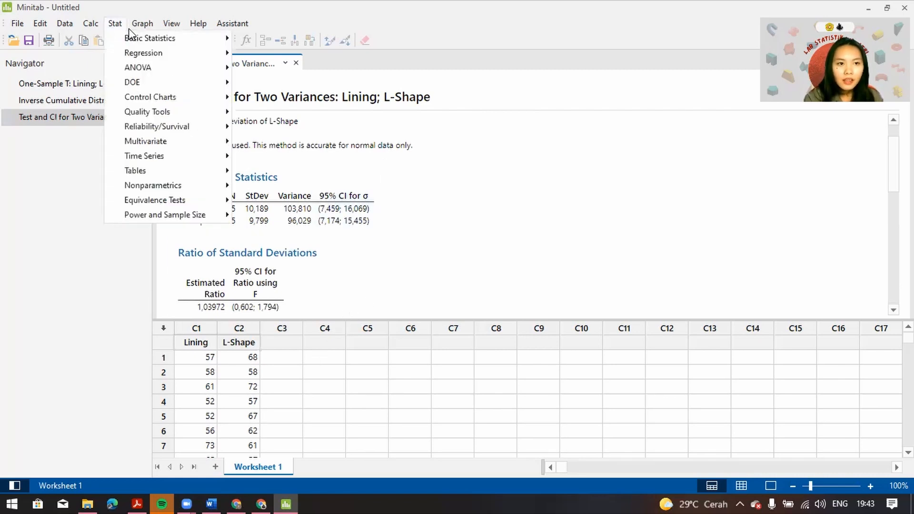
pyautogui.moveTo(121, 41)
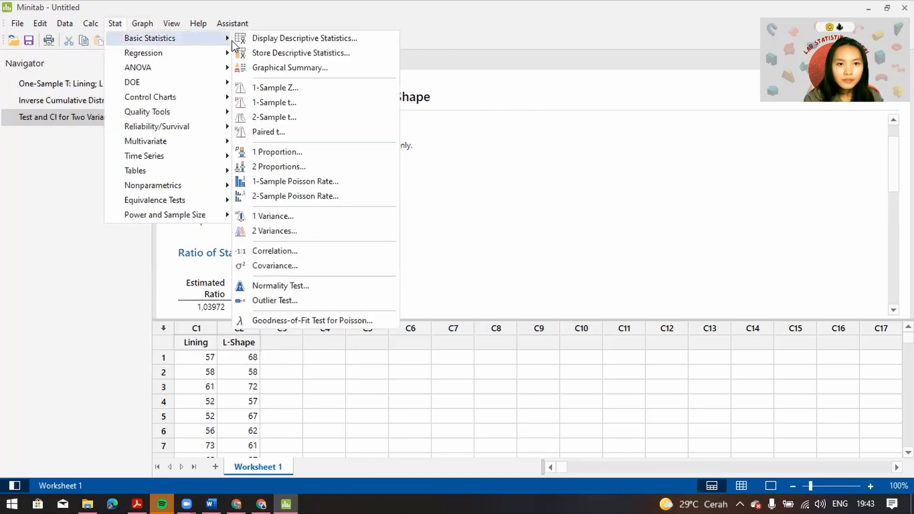
pyautogui.click(275, 118)
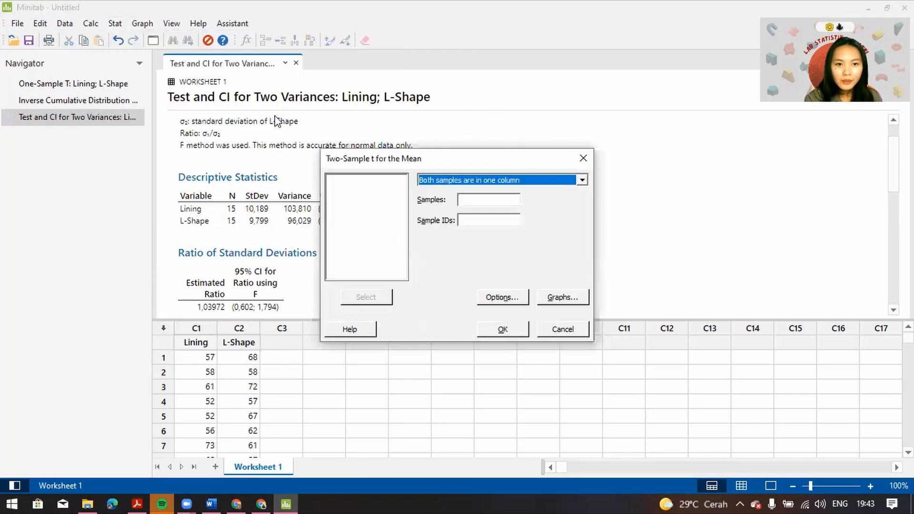
pyautogui.click(526, 179)
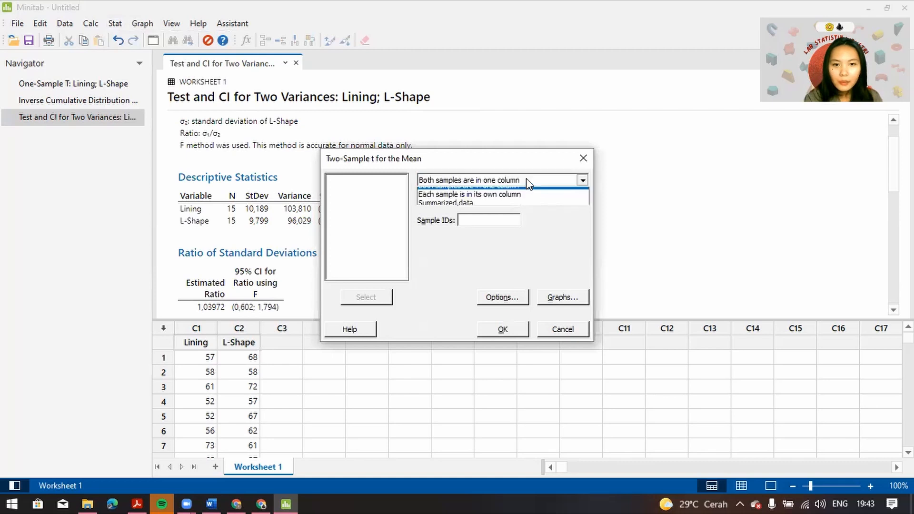
pyautogui.click(517, 203)
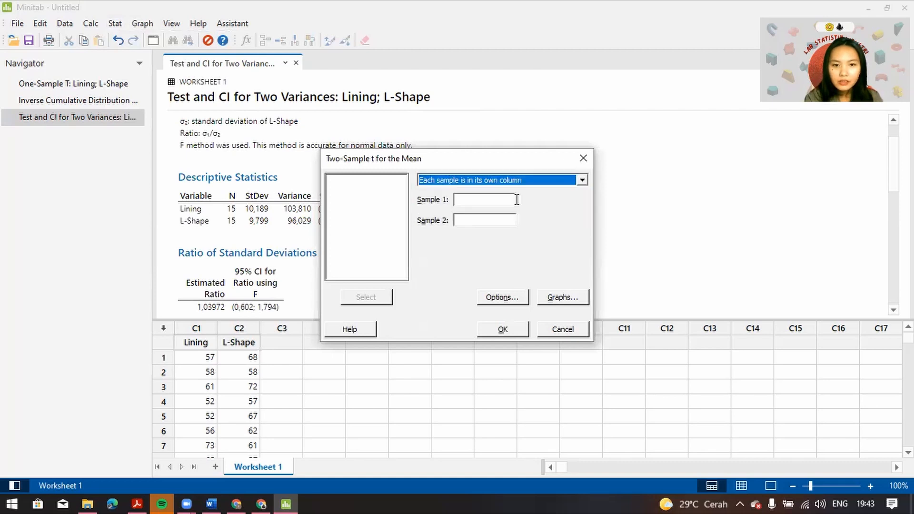
pyautogui.click(495, 200)
pyautogui.click(361, 181)
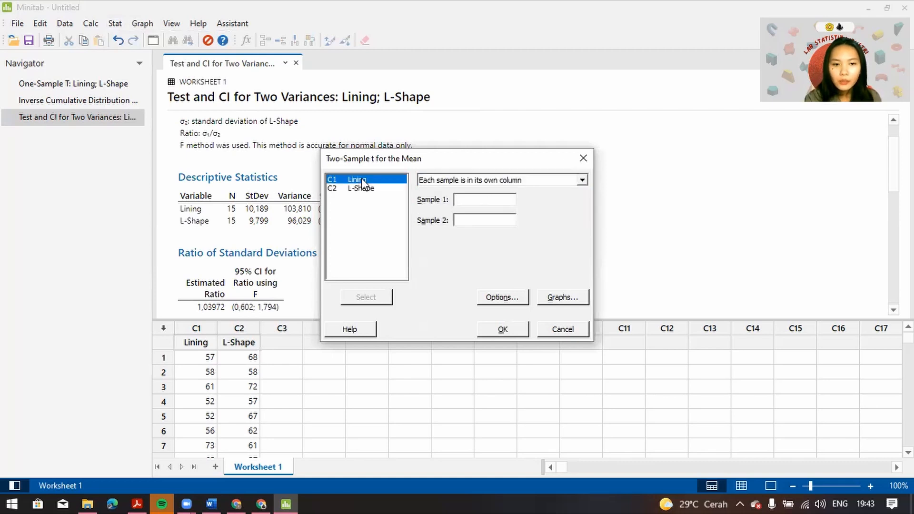
pyautogui.click(366, 296)
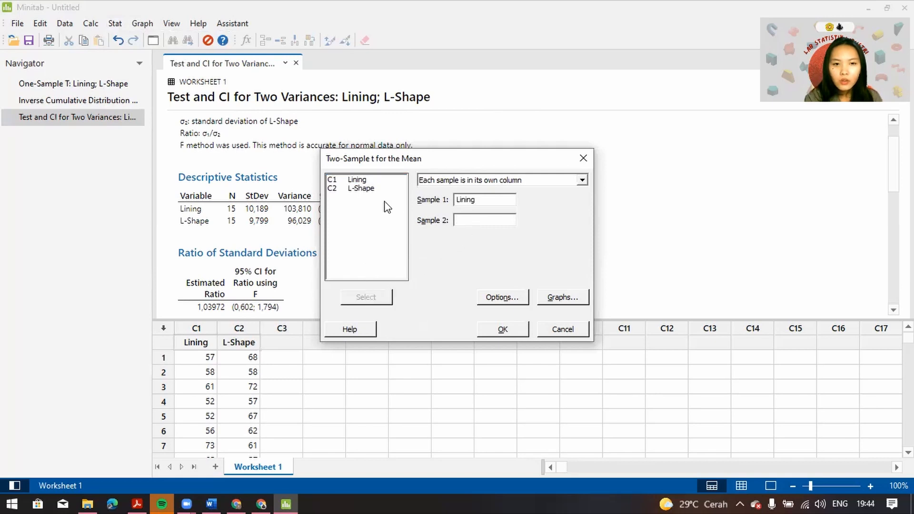
pyautogui.click(362, 189)
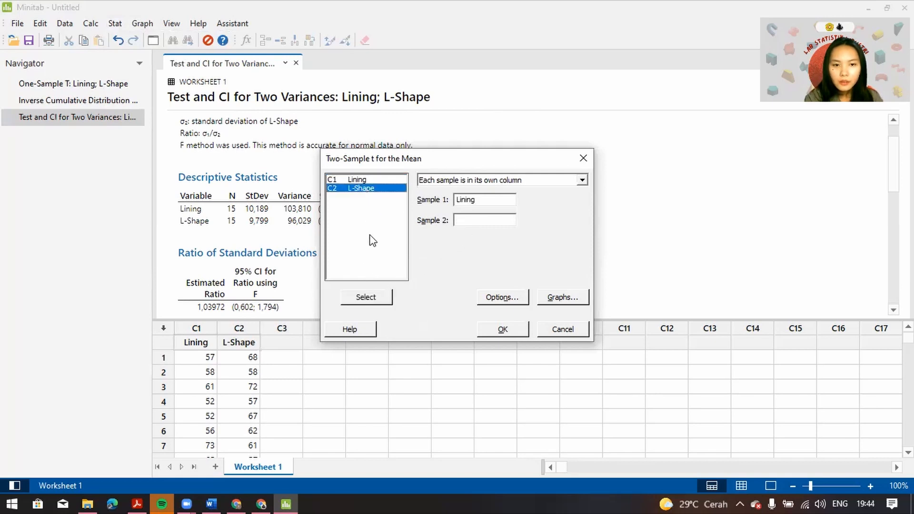
pyautogui.click(372, 299)
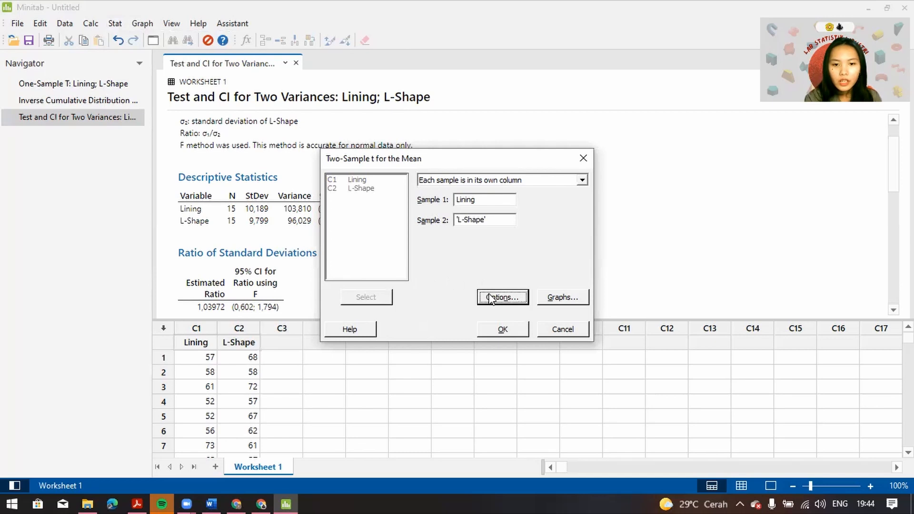
# Run the two-sample t-test assuming equal variances, with confidence level 95,0, hypothesized difference 0,0 and alternative Difference ≠ hypothesized difference
pyautogui.click(491, 298)
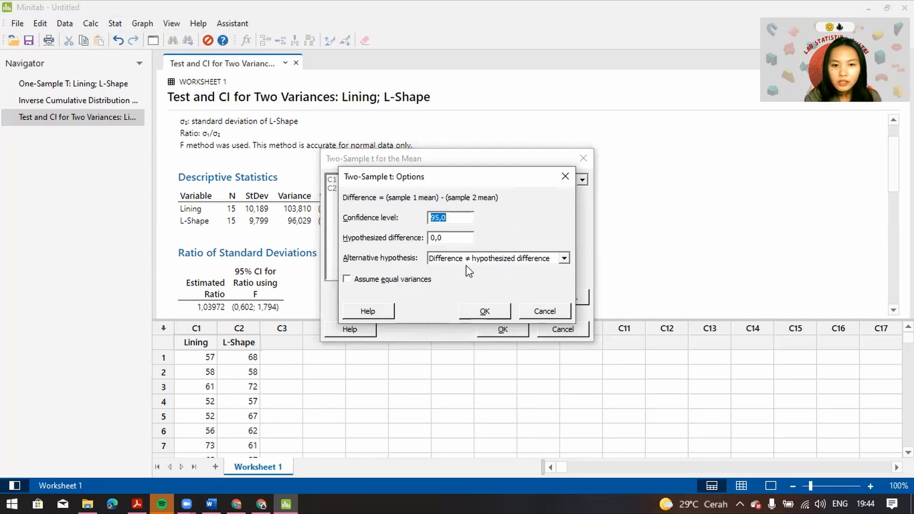
pyautogui.click(347, 281)
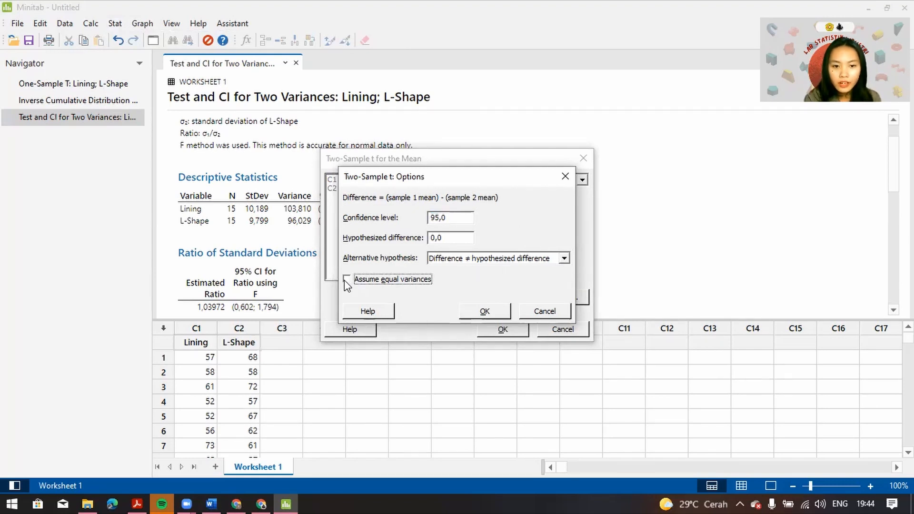
pyautogui.click(479, 312)
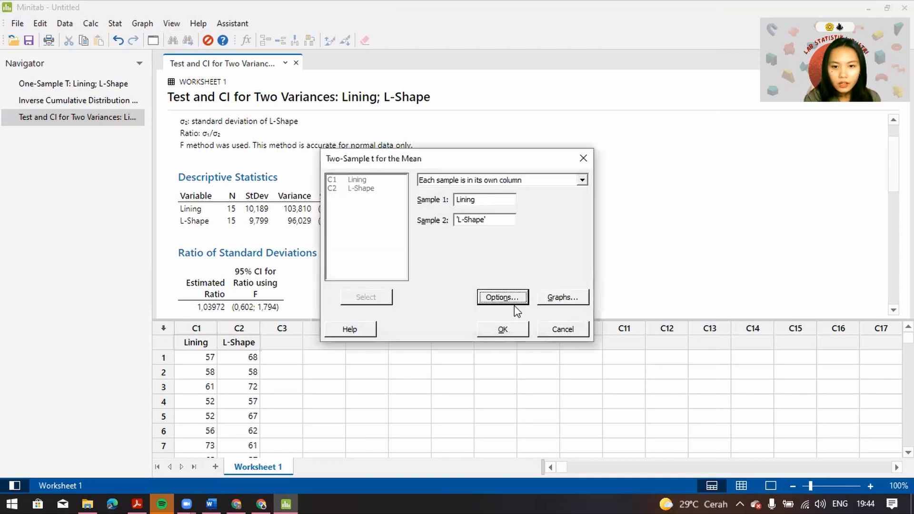
pyautogui.click(501, 334)
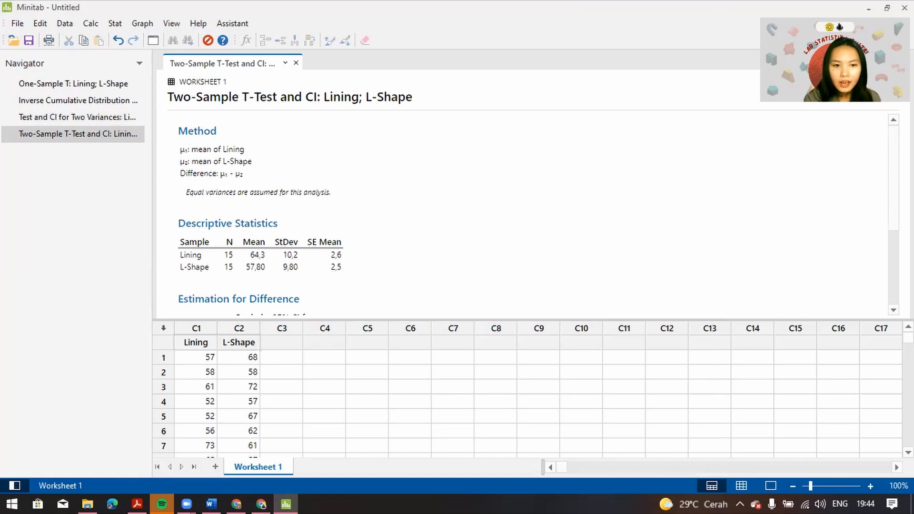
pyautogui.scroll(-3, 539, 213)
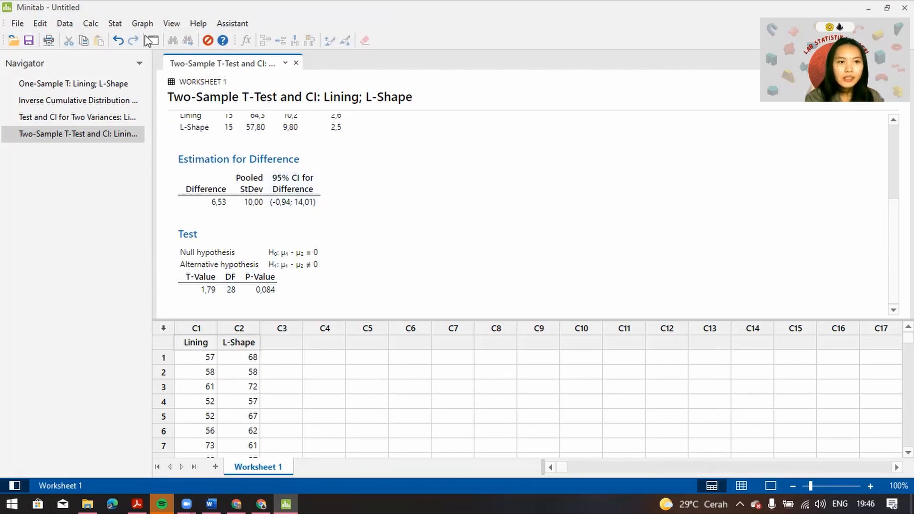
# Calculate the inverse cumulative probability of the t distribution with 28 degrees of freedom, noncentrality parameter 0,0 and input constant 0,975
pyautogui.click(88, 27)
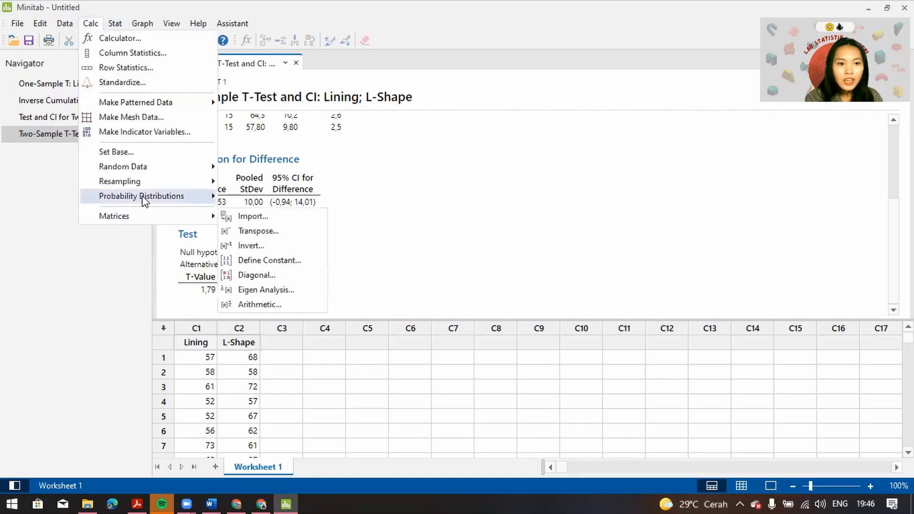
pyautogui.moveTo(142, 205)
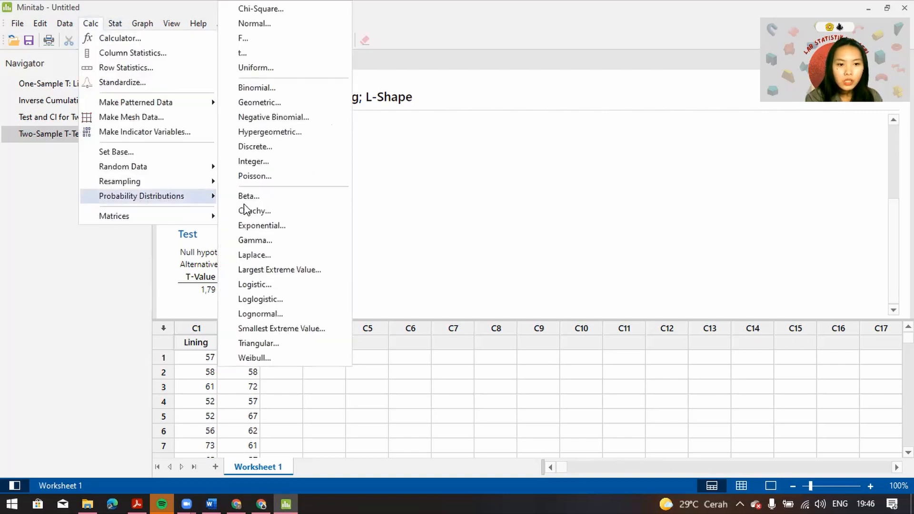
pyautogui.click(245, 53)
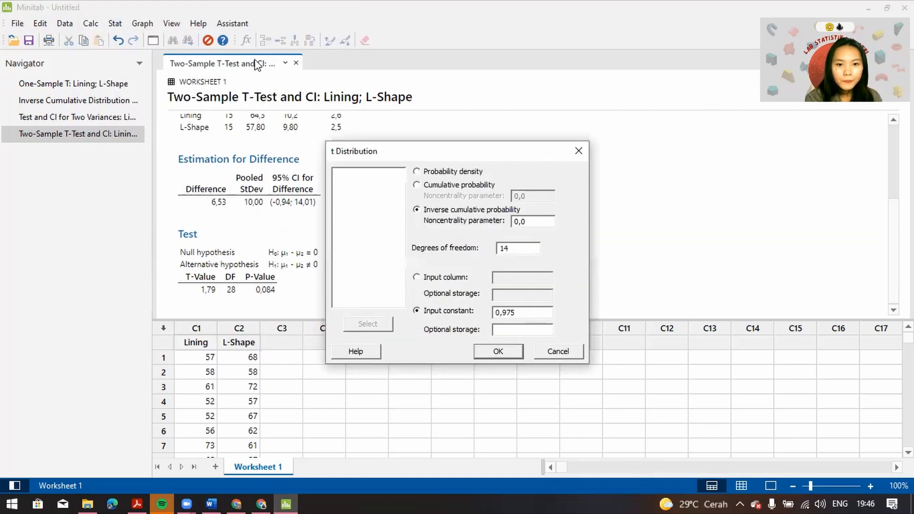
pyautogui.click(508, 244)
pyautogui.press('BackSpace')
pyautogui.press('BackSpace')
pyautogui.write('28')
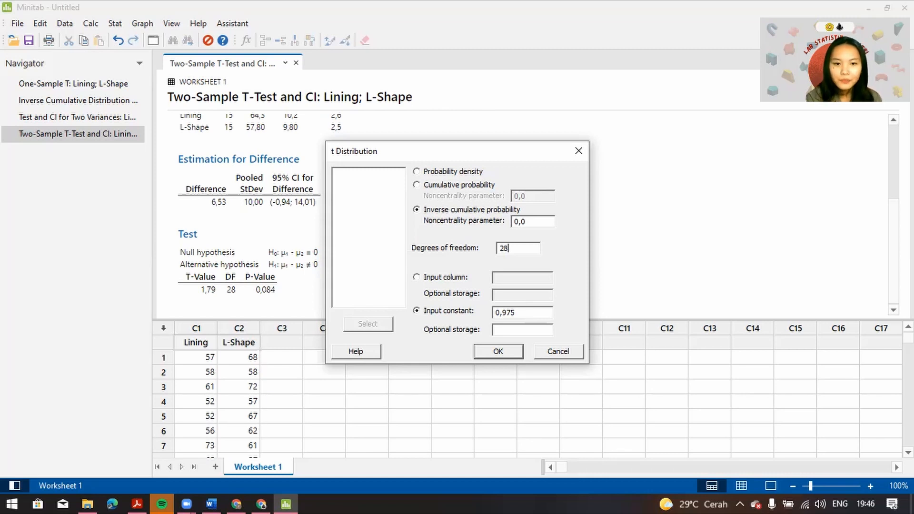
pyautogui.click(518, 312)
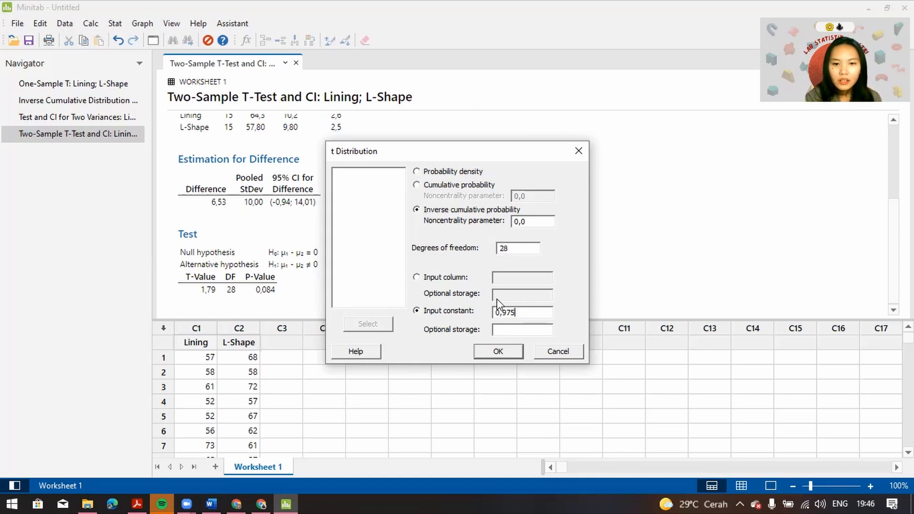
pyautogui.click(429, 281)
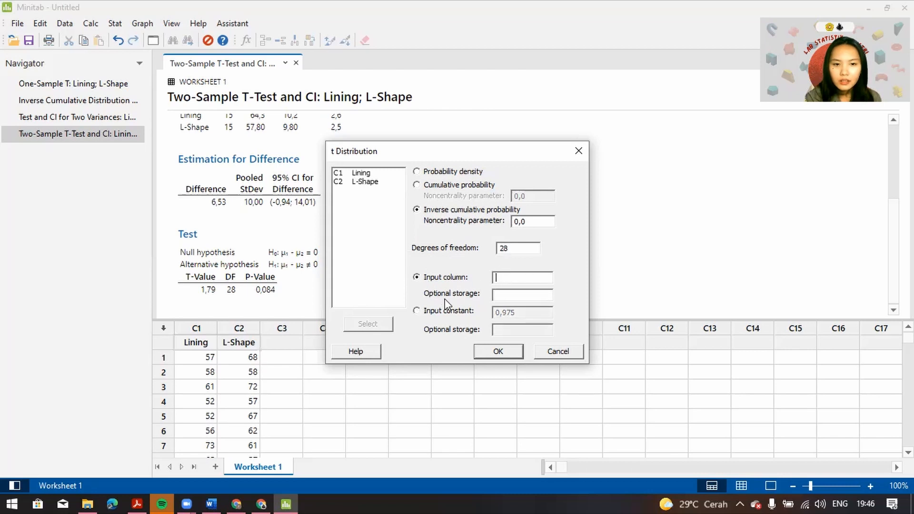
pyautogui.click(417, 311)
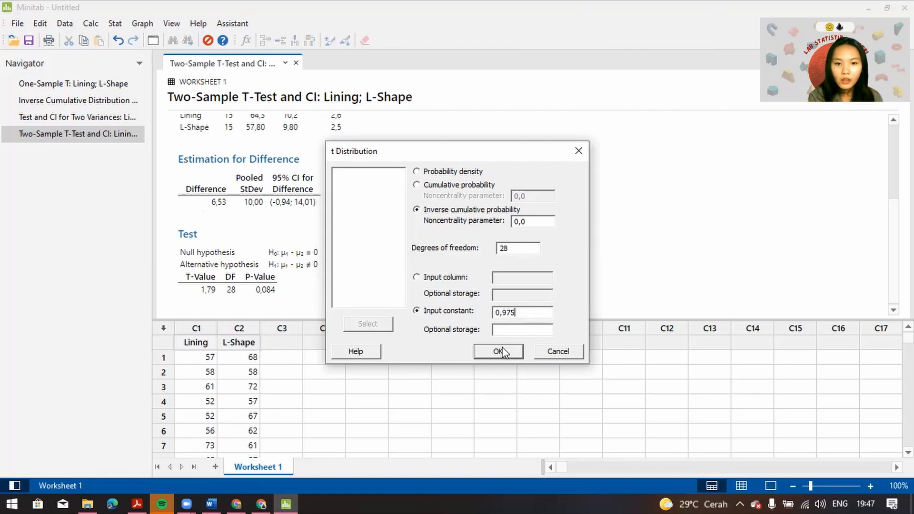
pyautogui.click(498, 351)
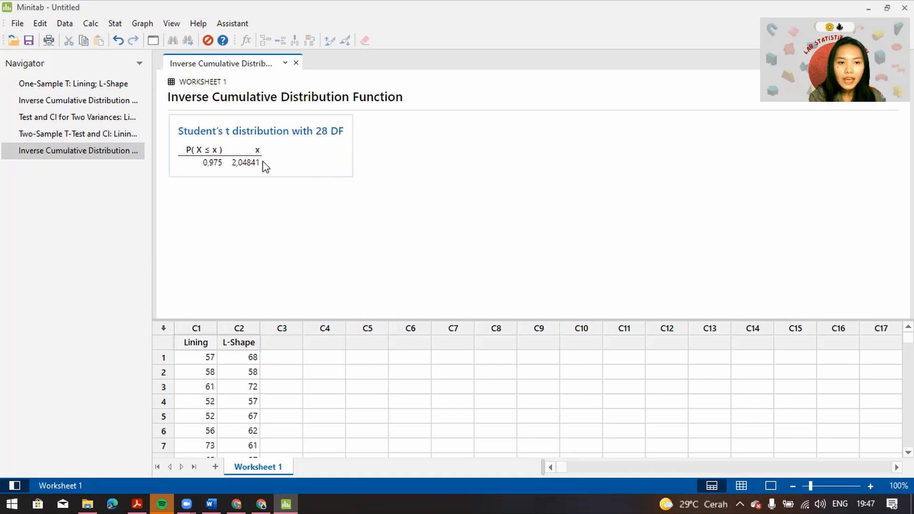
# Compare the two-sample T-Value with the critical value for 28 DF, and review the descriptive statistics, estimated difference and P-Value
pyautogui.click(109, 135)
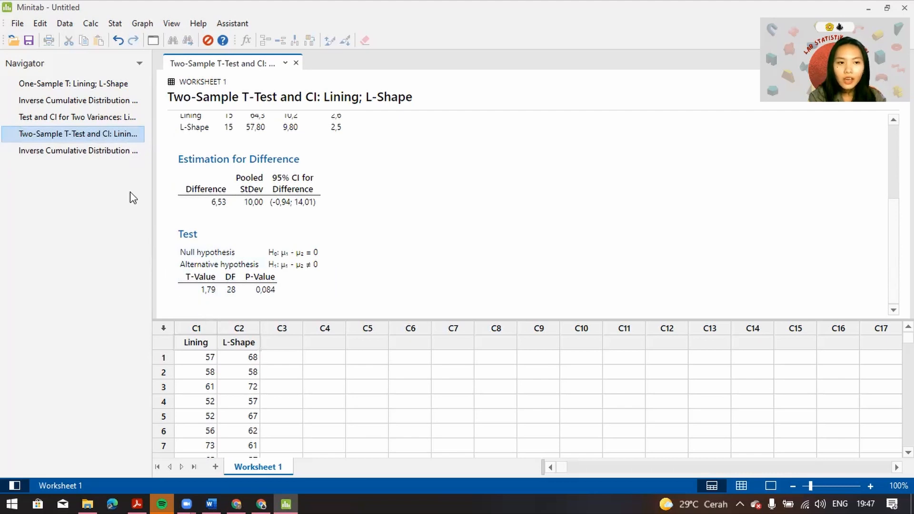
pyautogui.click(96, 145)
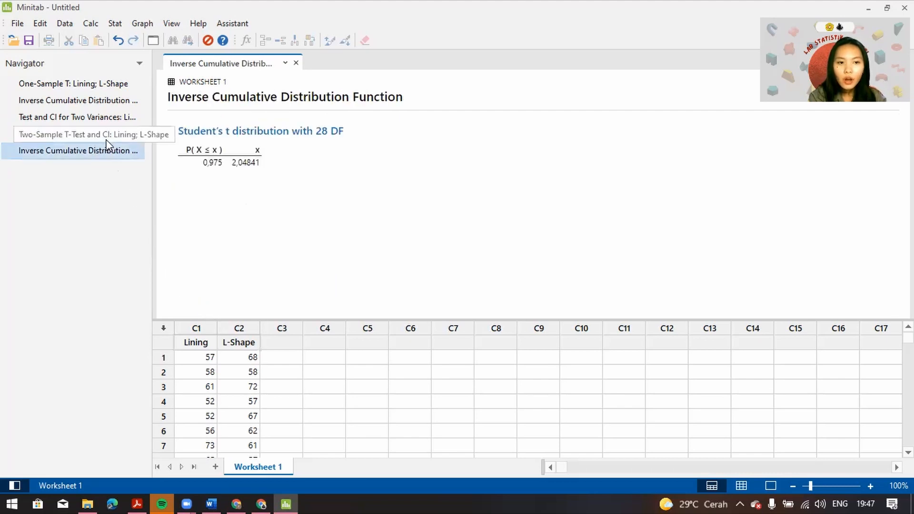
pyautogui.click(108, 135)
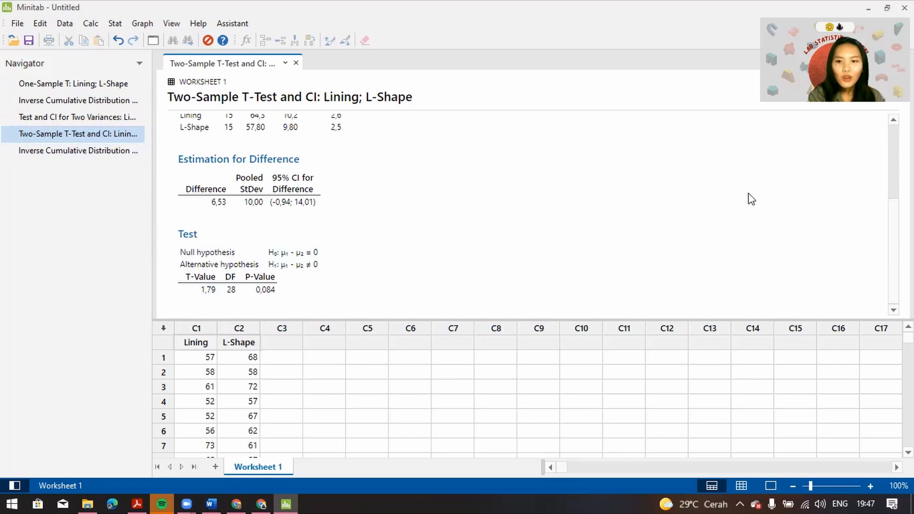
pyautogui.scroll(3, 523, 212)
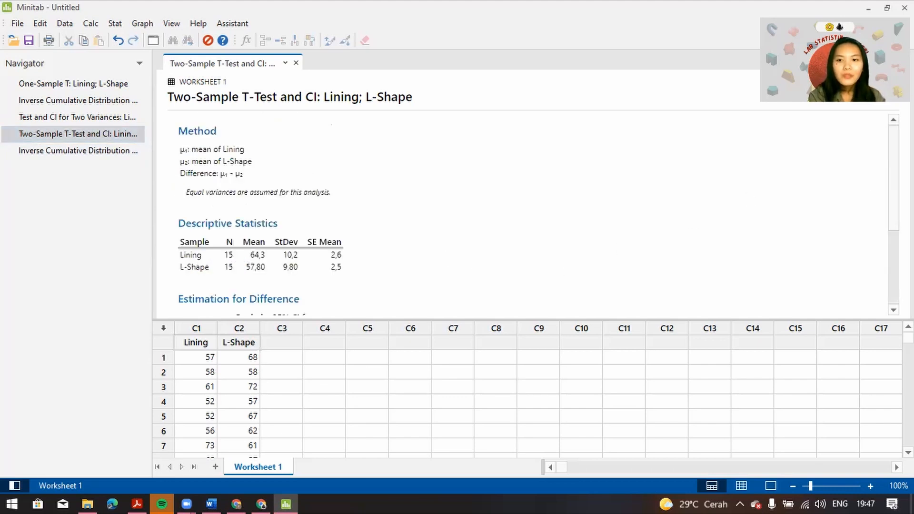
pyautogui.scroll(-1, 538, 214)
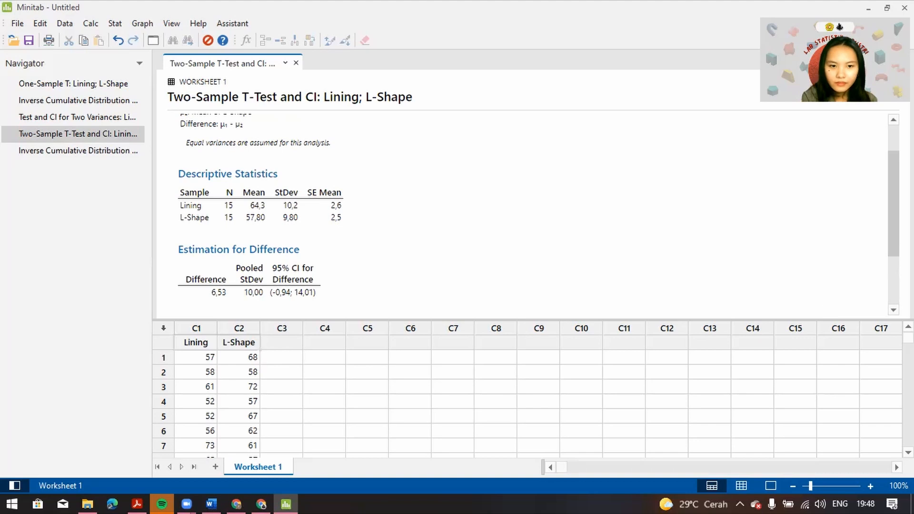
pyautogui.scroll(-2, 397, 266)
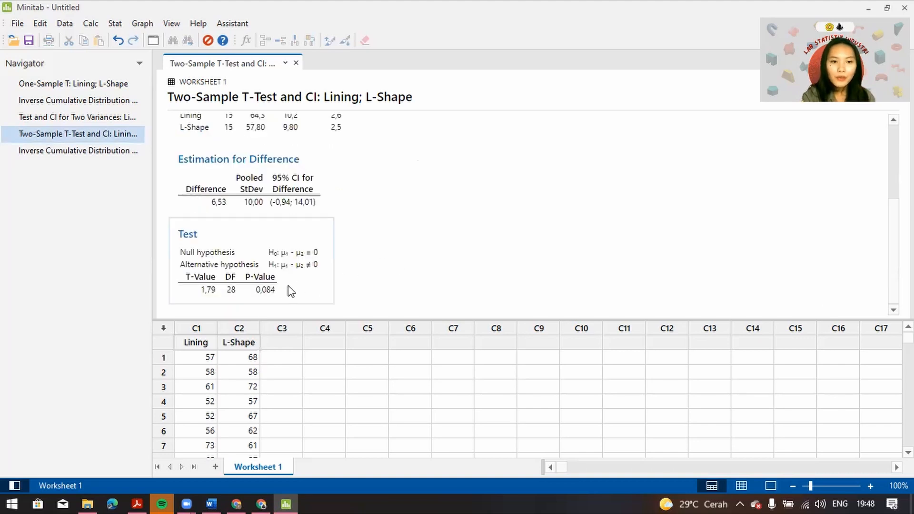